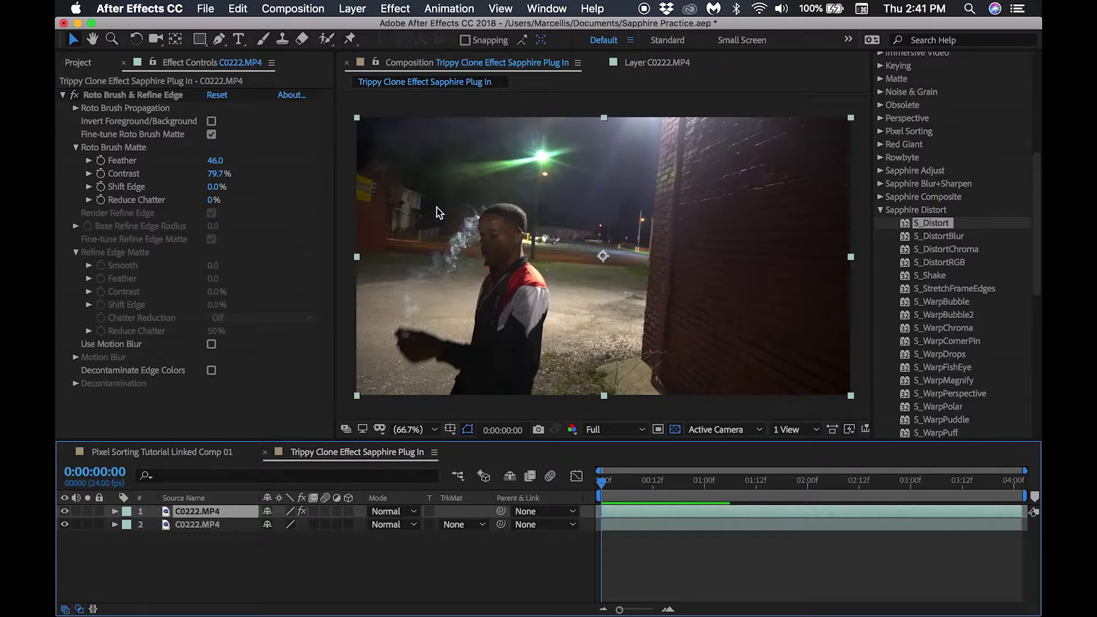
Open the top C0222.MP4 layer with the Roto Brush tool to inspect the subject's cutout, and return to the composition view.
click(326, 38)
double_click(554, 273)
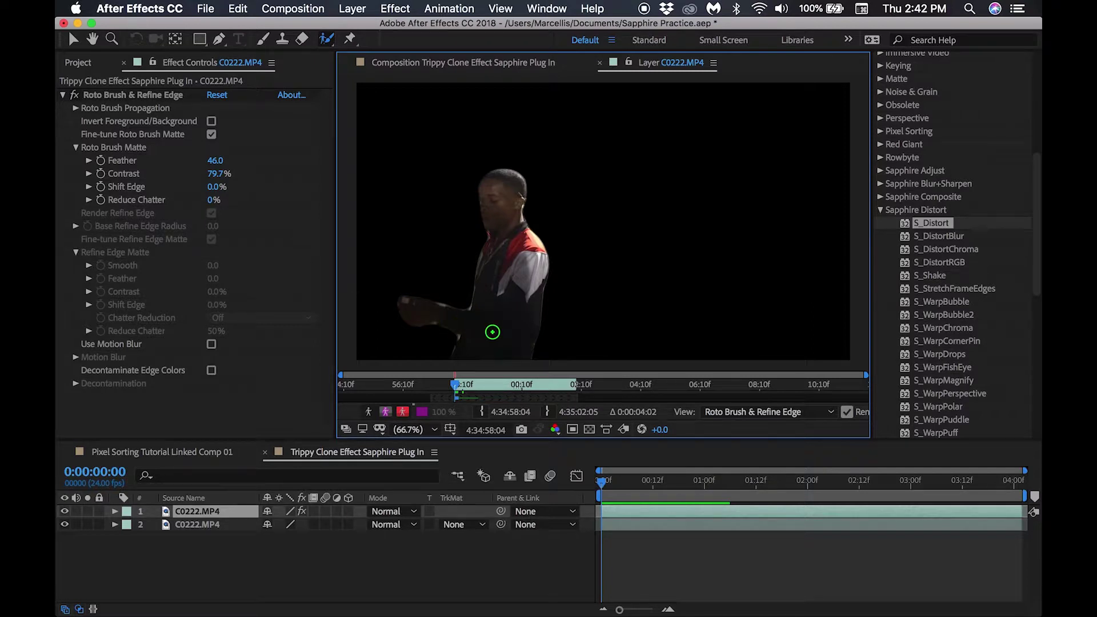
mouse_move(485, 292)
mouse_down()
mouse_move(489, 308)
mouse_move(494, 268)
mouse_move(497, 292)
mouse_up()
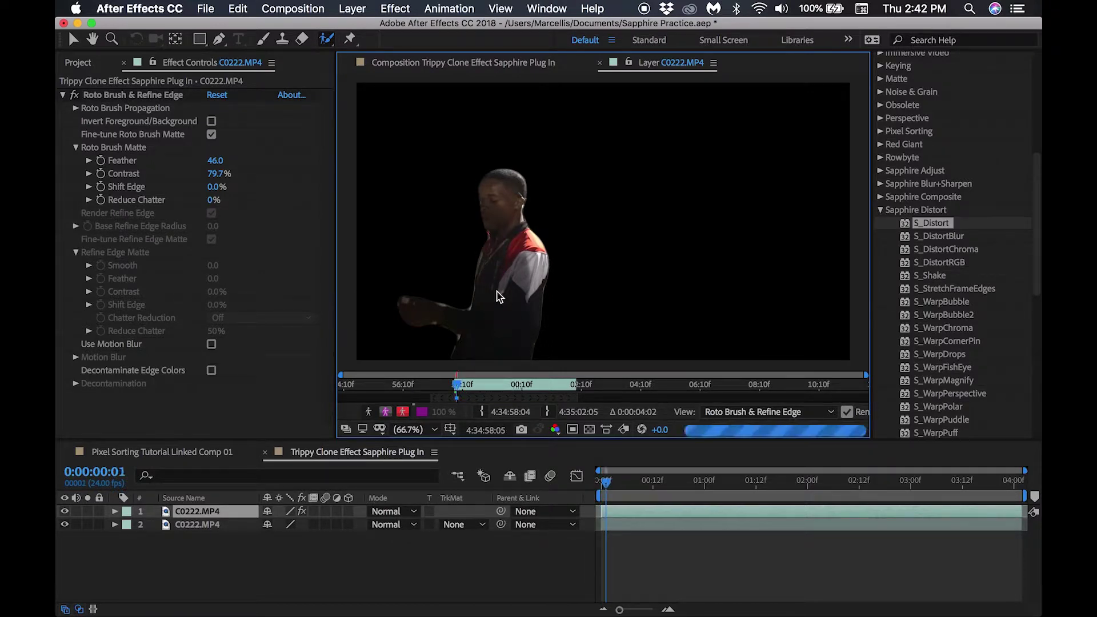
click(423, 64)
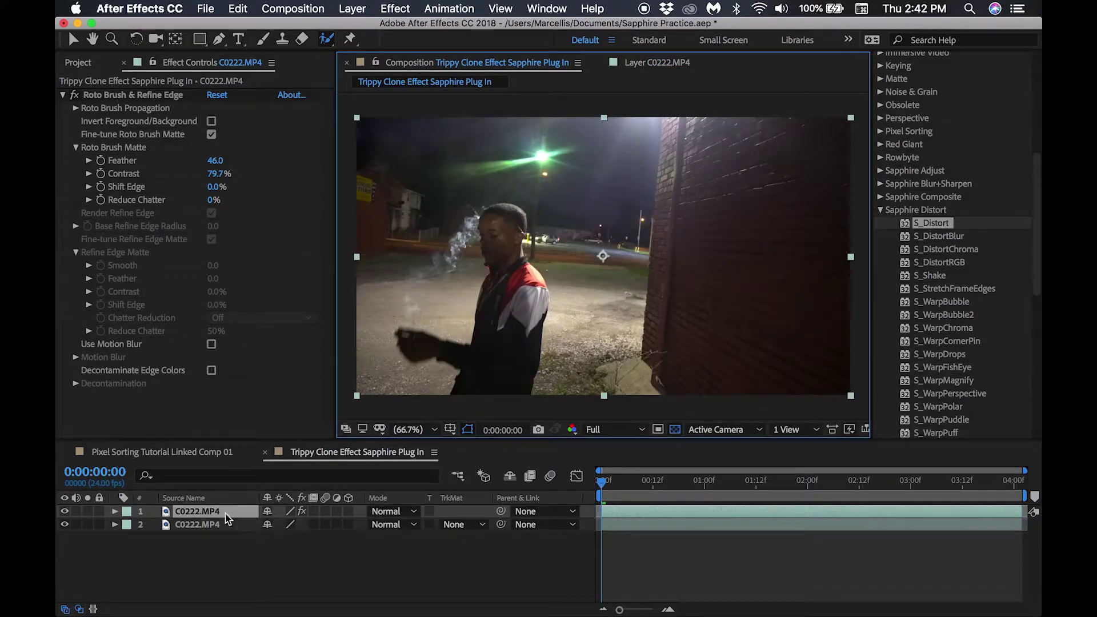
Duplicate the rotoscoped C0222.MP4 layer and apply the S_Distort effect to the lower copy, layer 2.
click(203, 513)
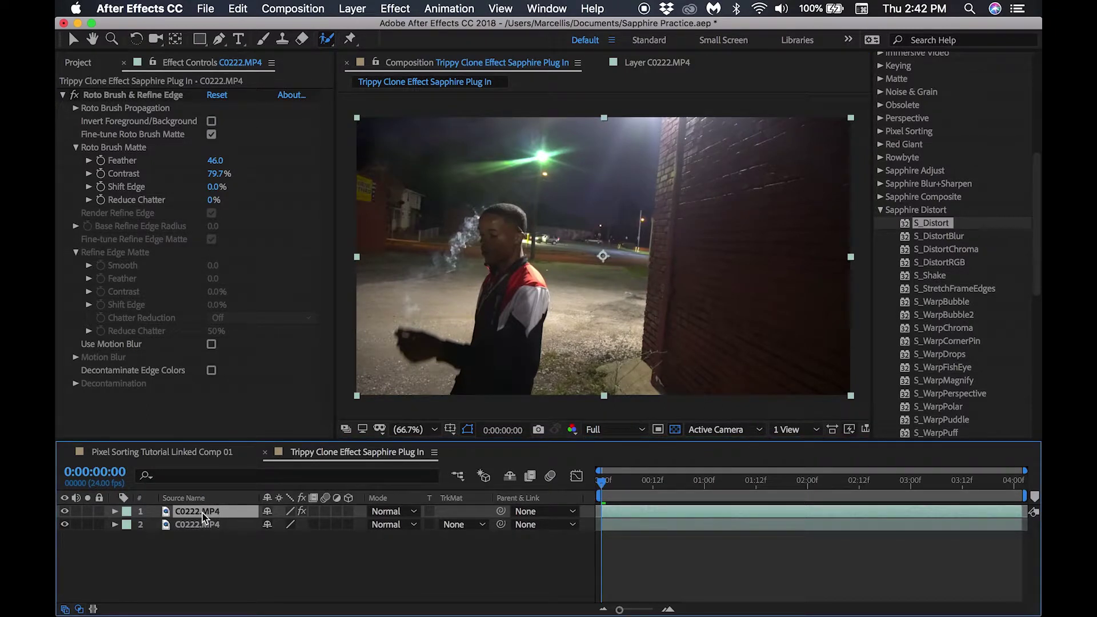
key(super+d)
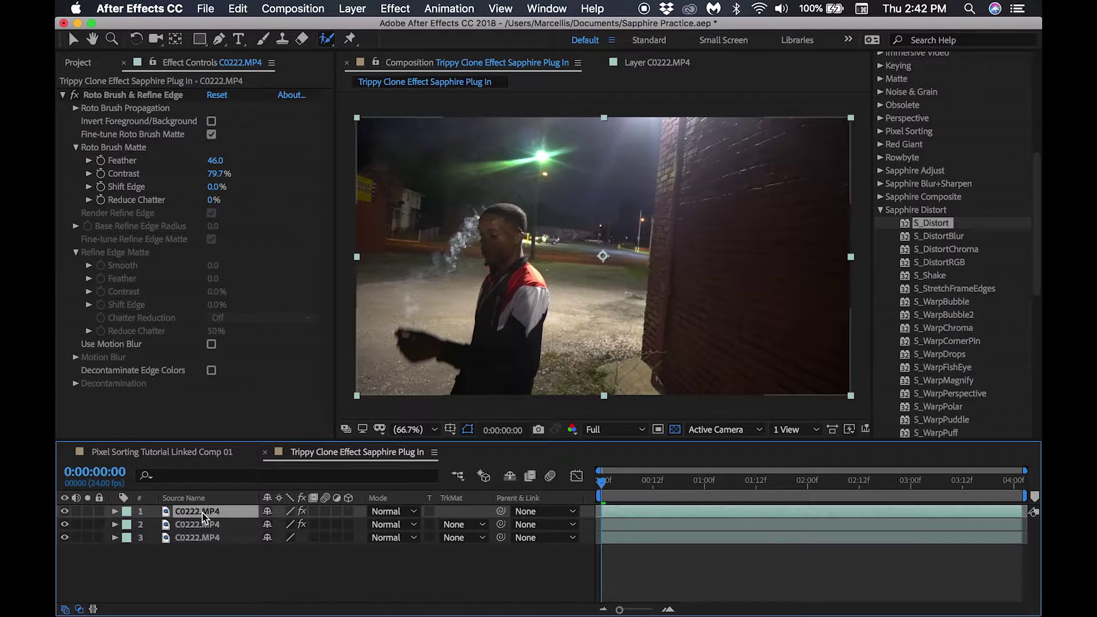
click(200, 526)
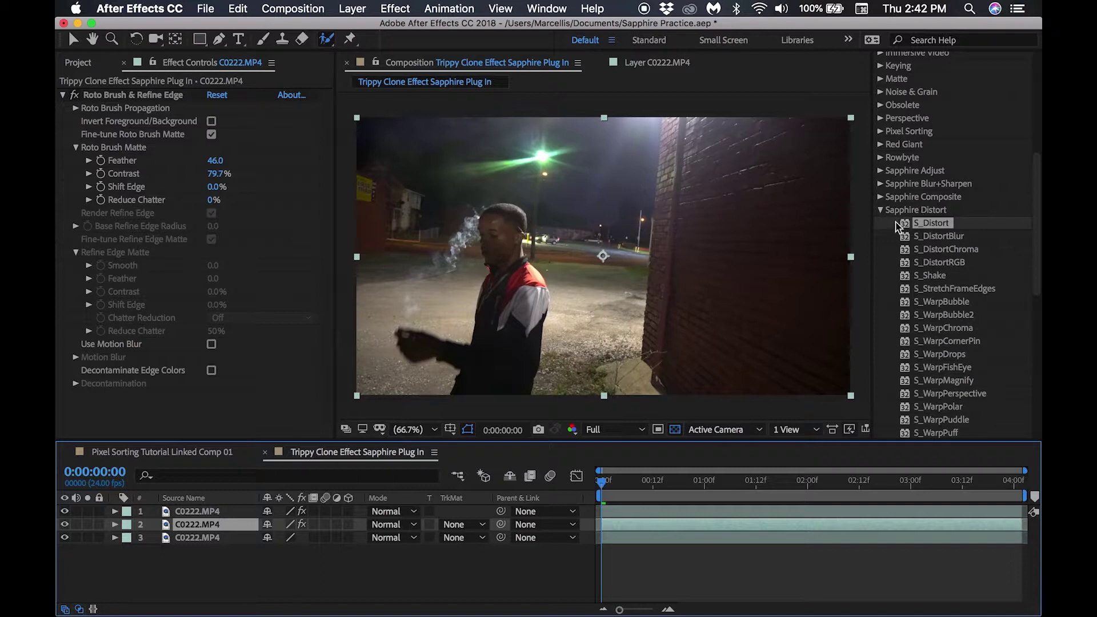
drag(930, 228, 674, 528)
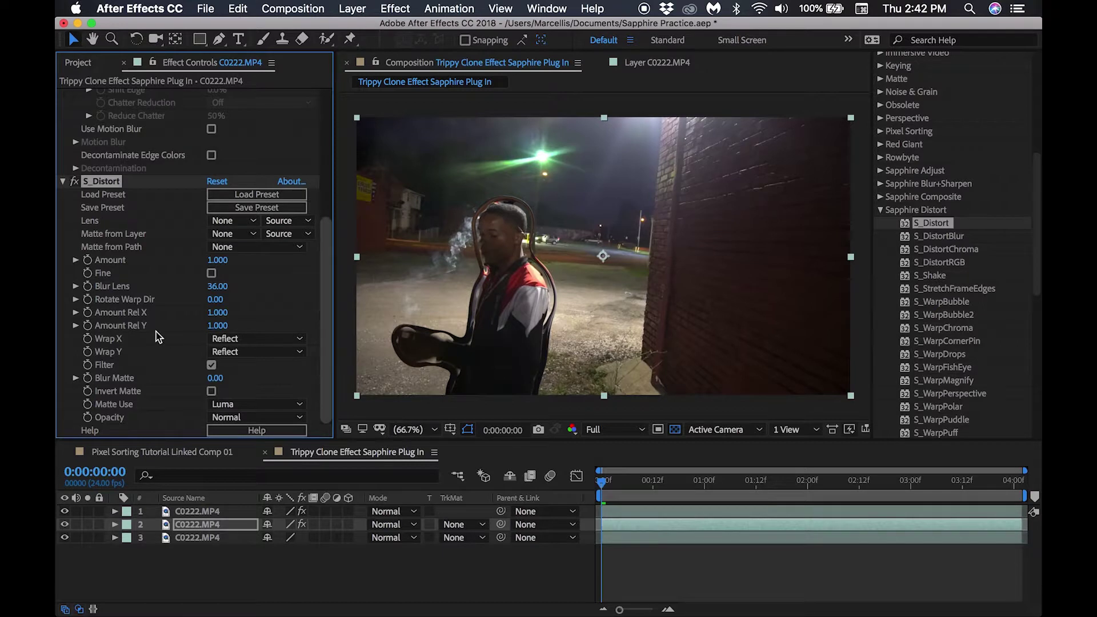
Load the S_Distort preset that gives Amount 0.8, Blur Lens 200, Rotate Warp Dir 40 and Amount Rel X 8.
click(252, 195)
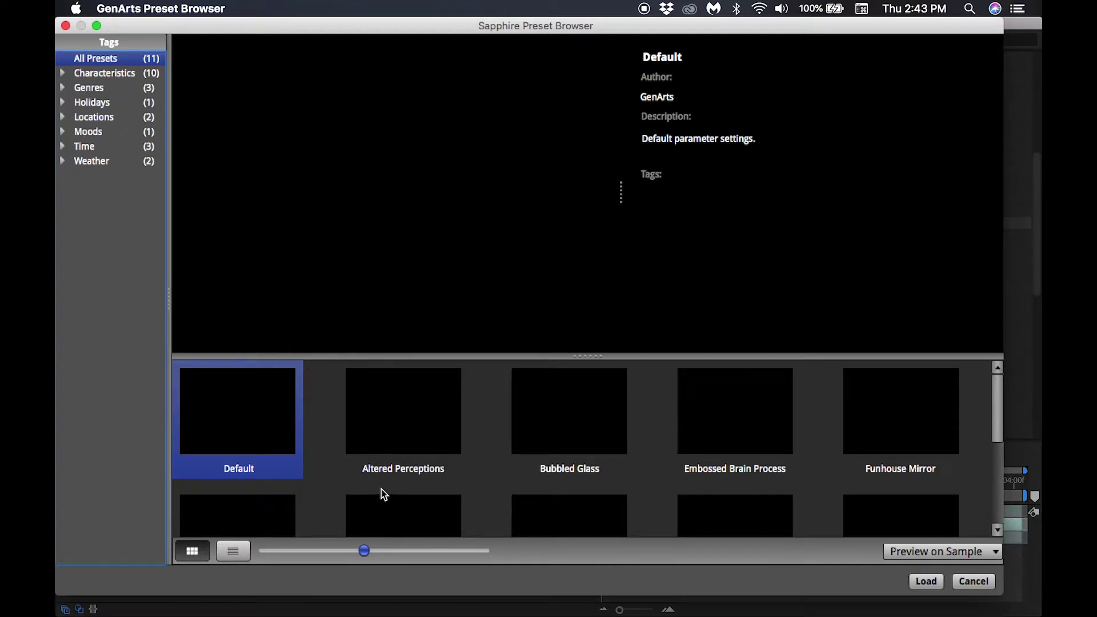
scroll(382, 490, down, 5)
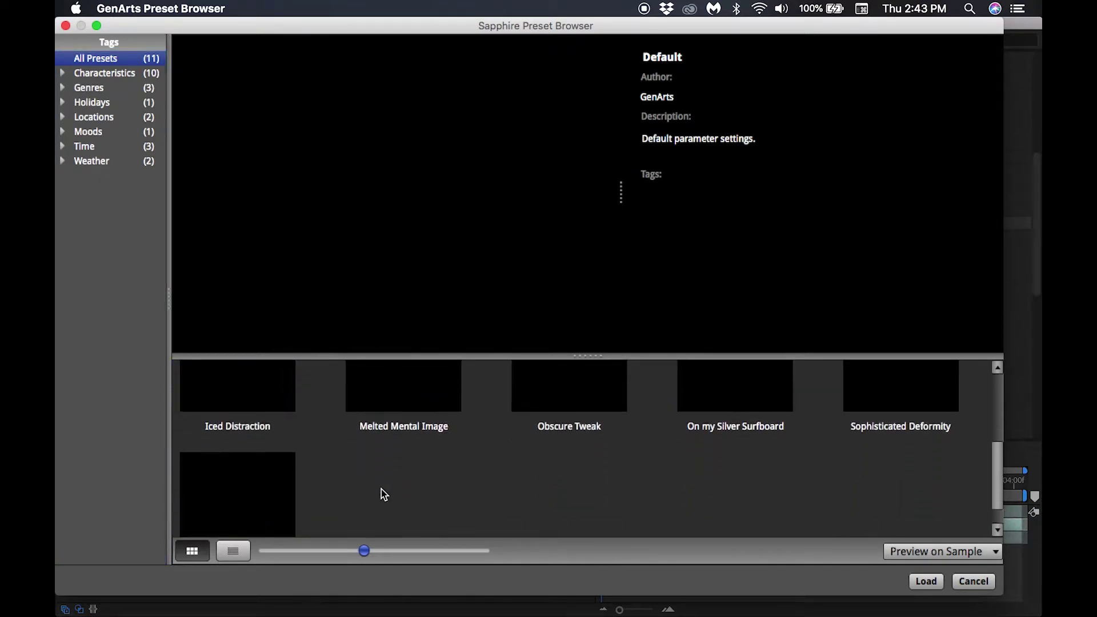
scroll(381, 489, up, 3)
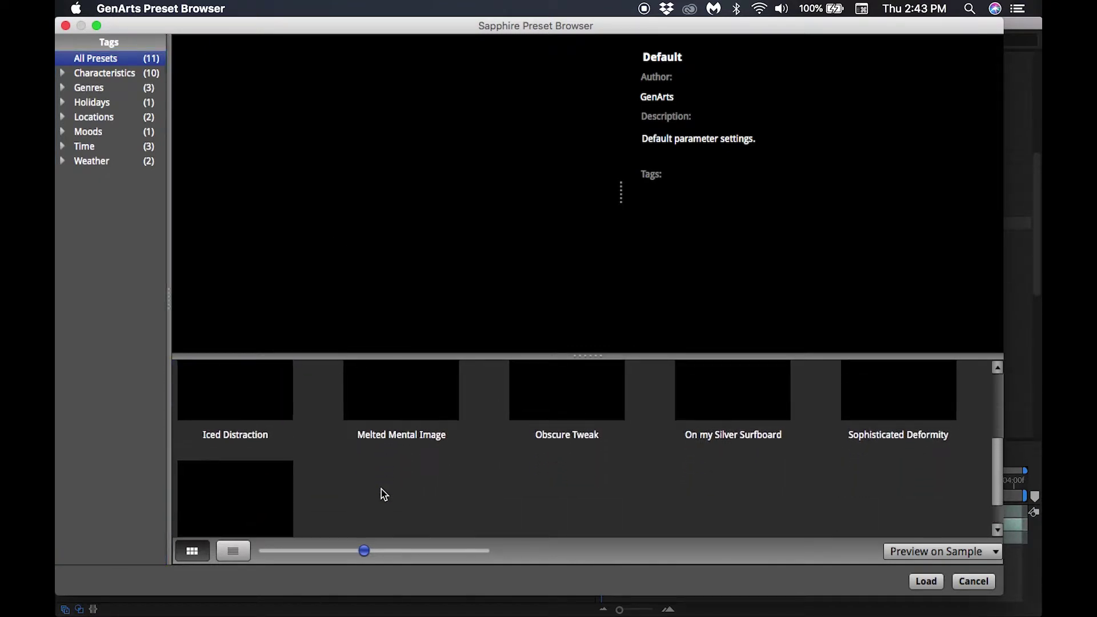
double_click(410, 436)
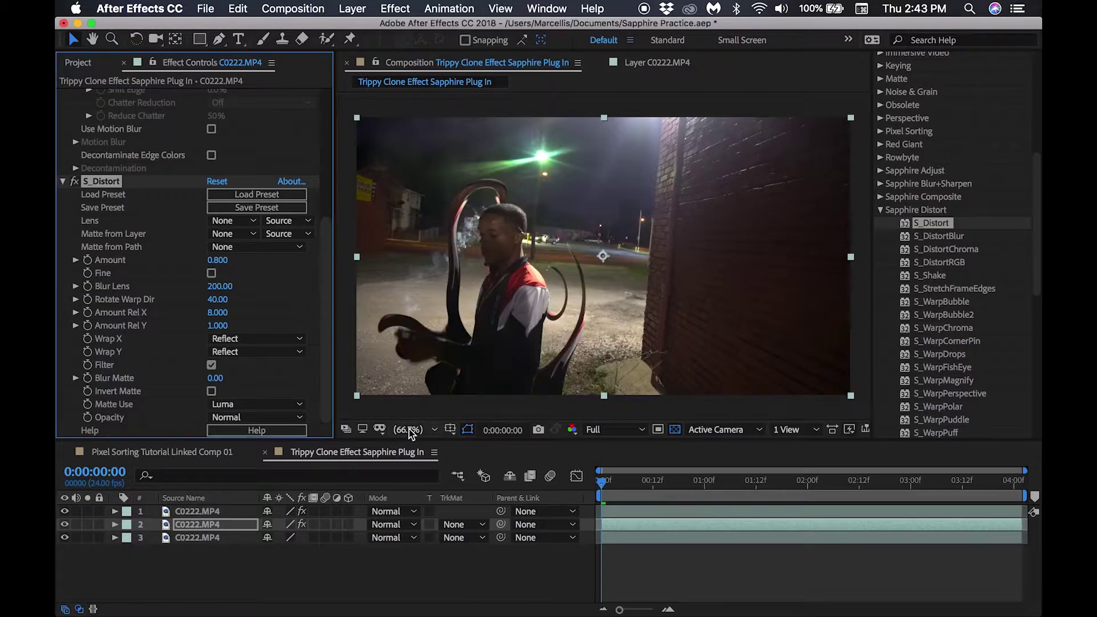
Set the S_Distort Amount to 0 and keyframe it at 0:00:00:00.
click(221, 262)
text(0)
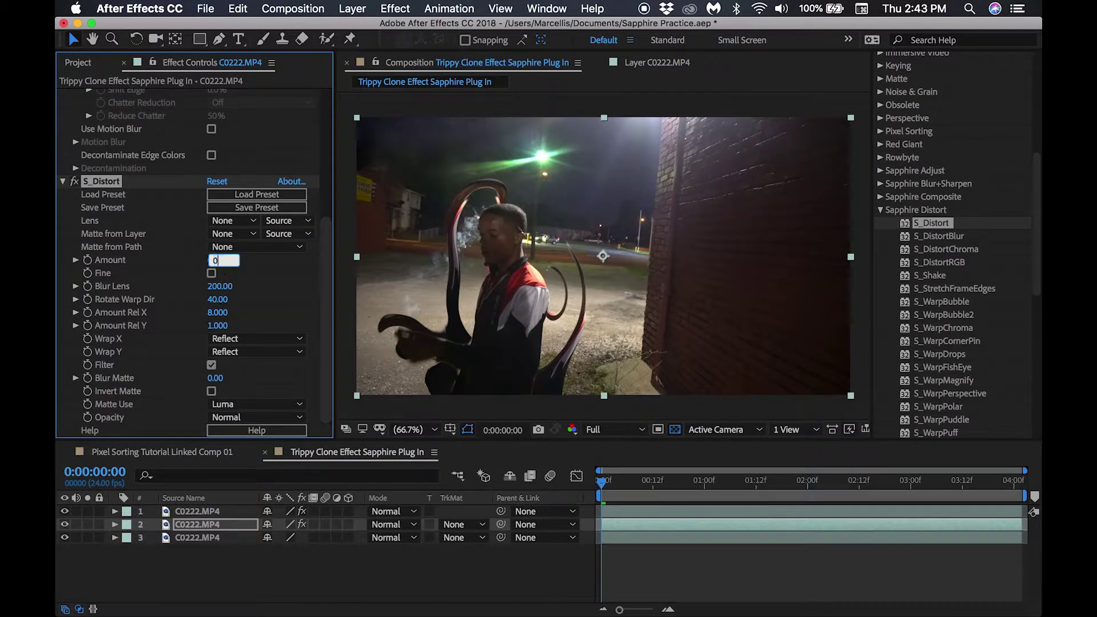
key(Return)
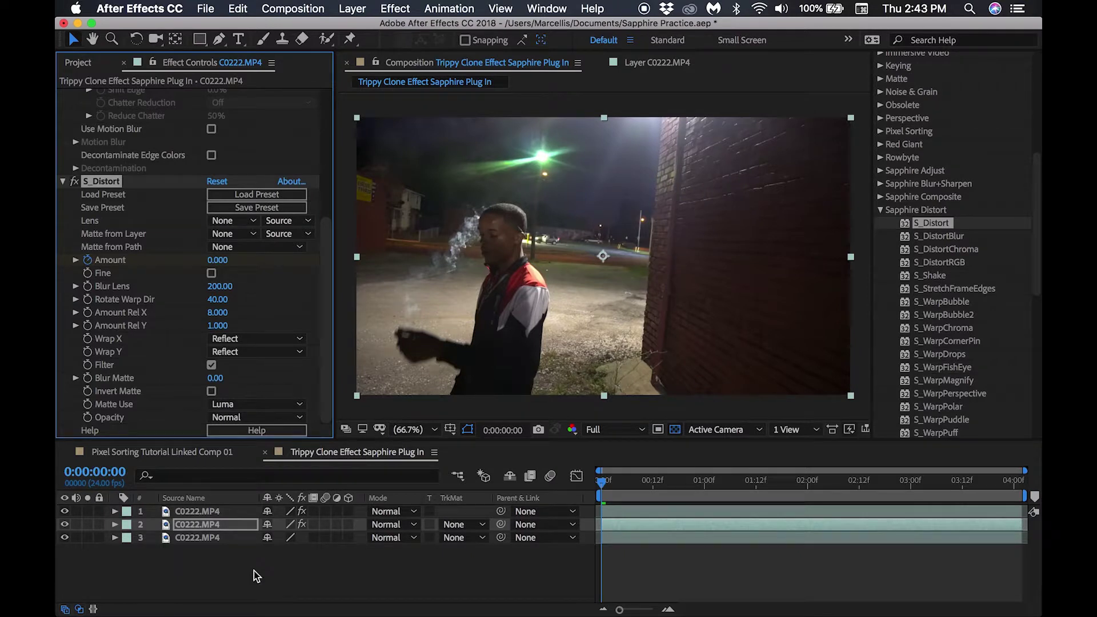
Keyframe the S_Distort Amount at 0.1 at 0:00:00:19.
drag(602, 482, 687, 487)
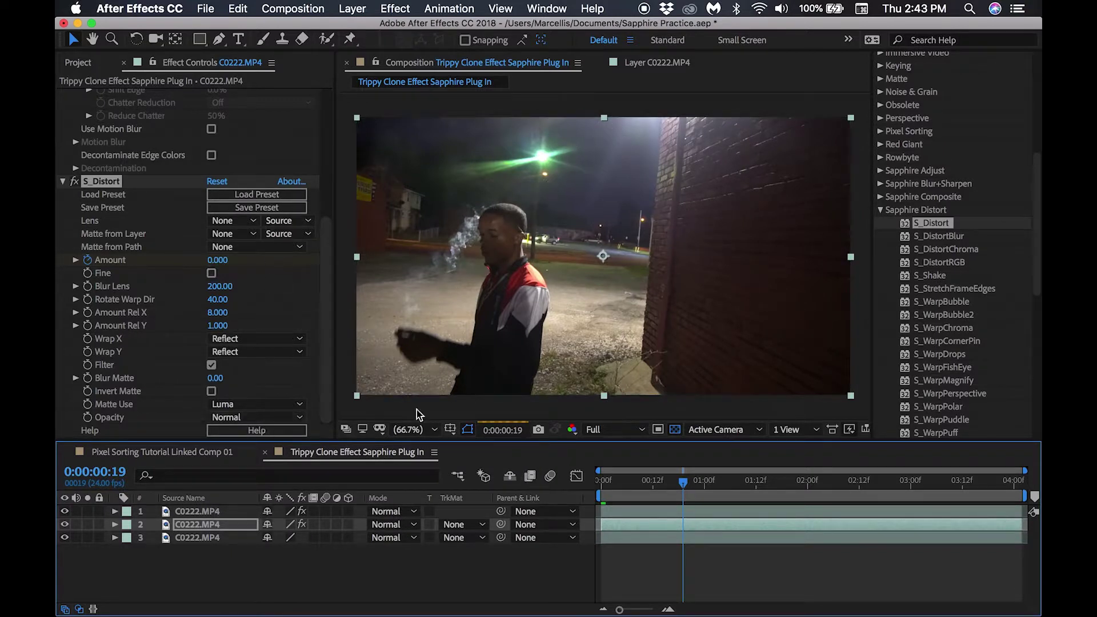
click(219, 262)
text(1)
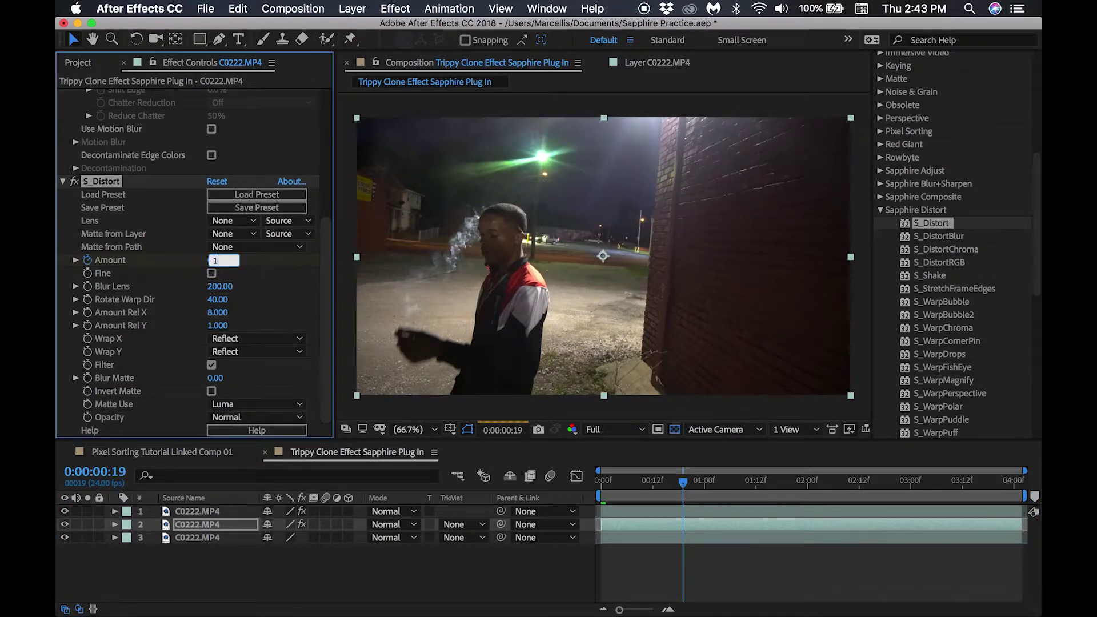
key(Return)
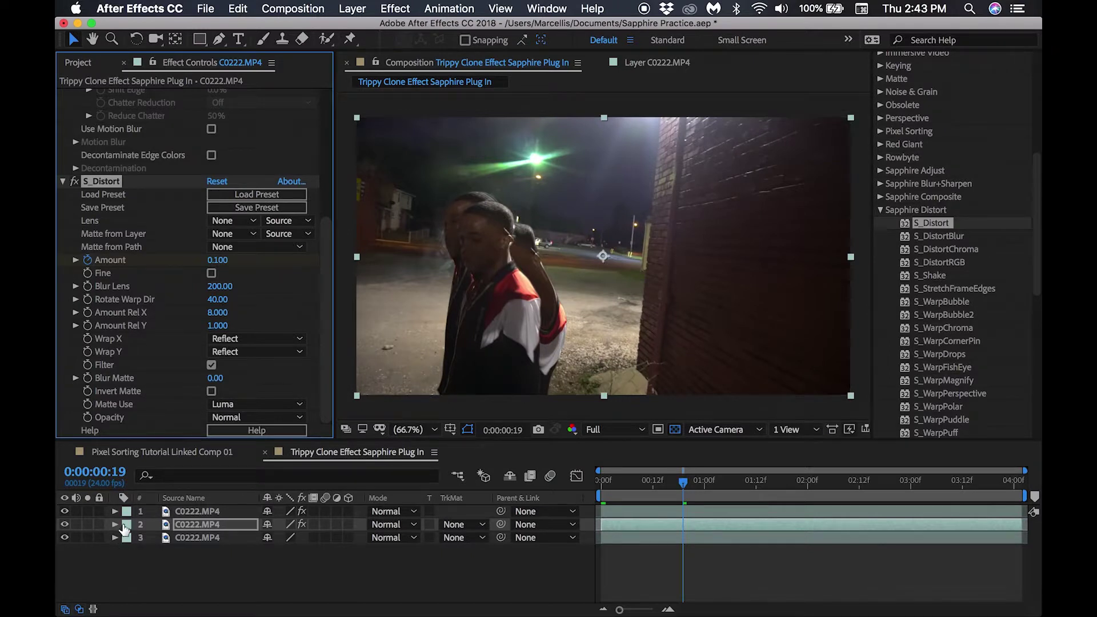
Transform layer 2 to 85% scale, position 863, 603 and -10° rotation to place the first clone beside the subject.
click(211, 528)
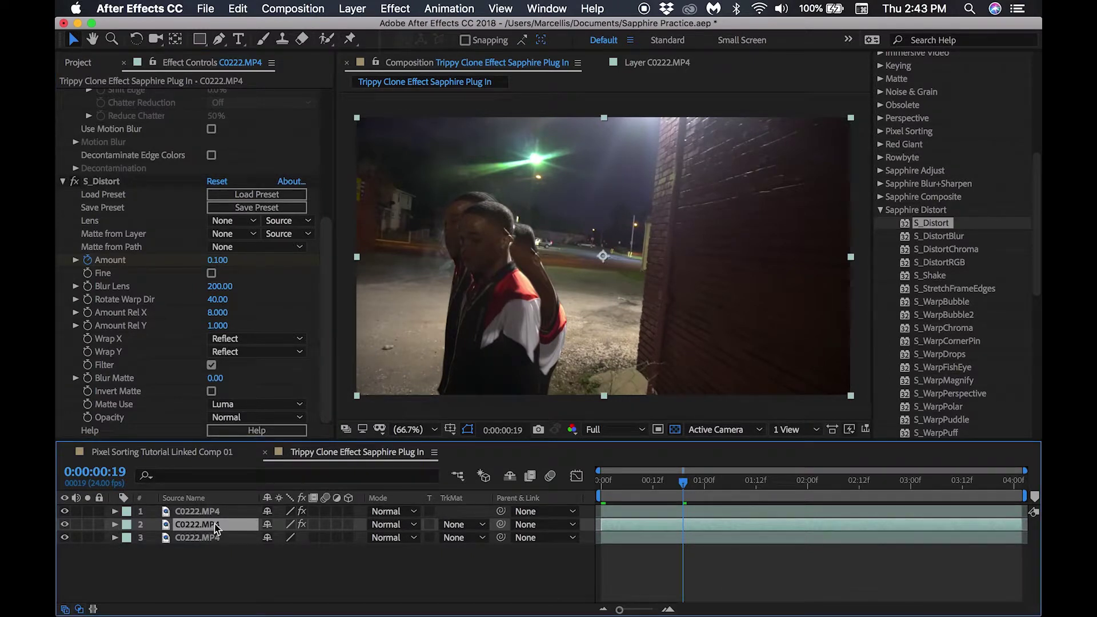
click(114, 526)
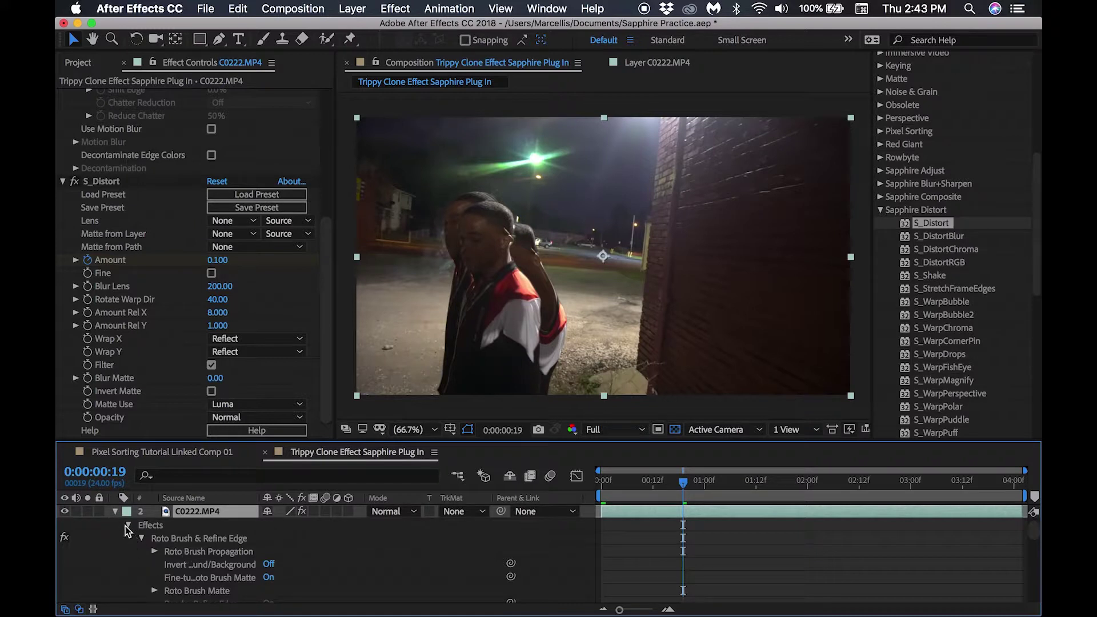
click(129, 525)
click(128, 552)
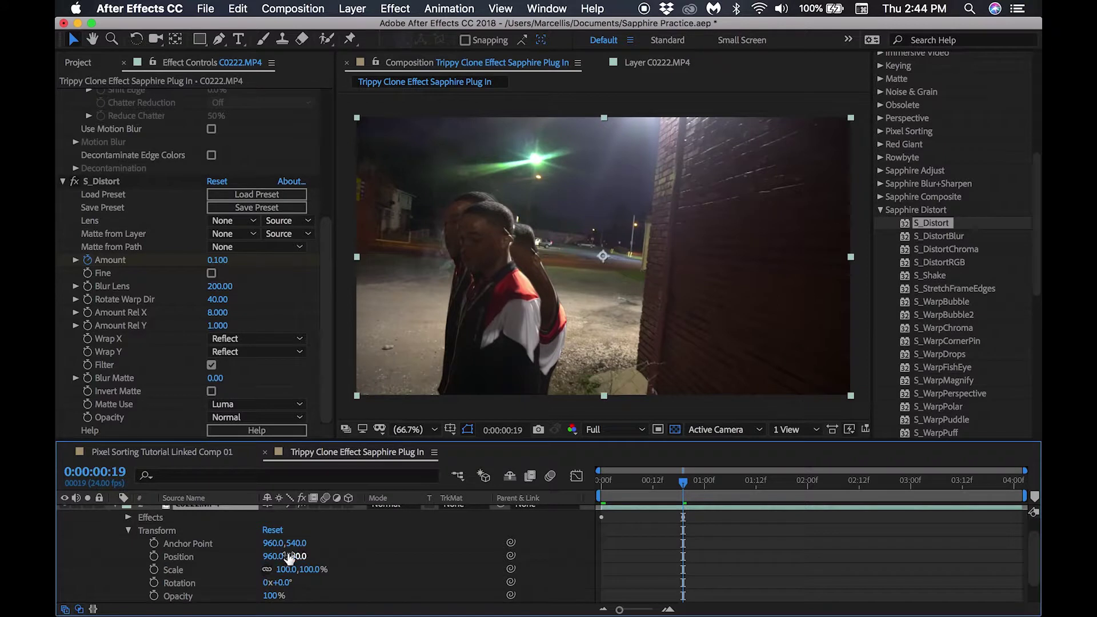
drag(281, 573, 269, 574)
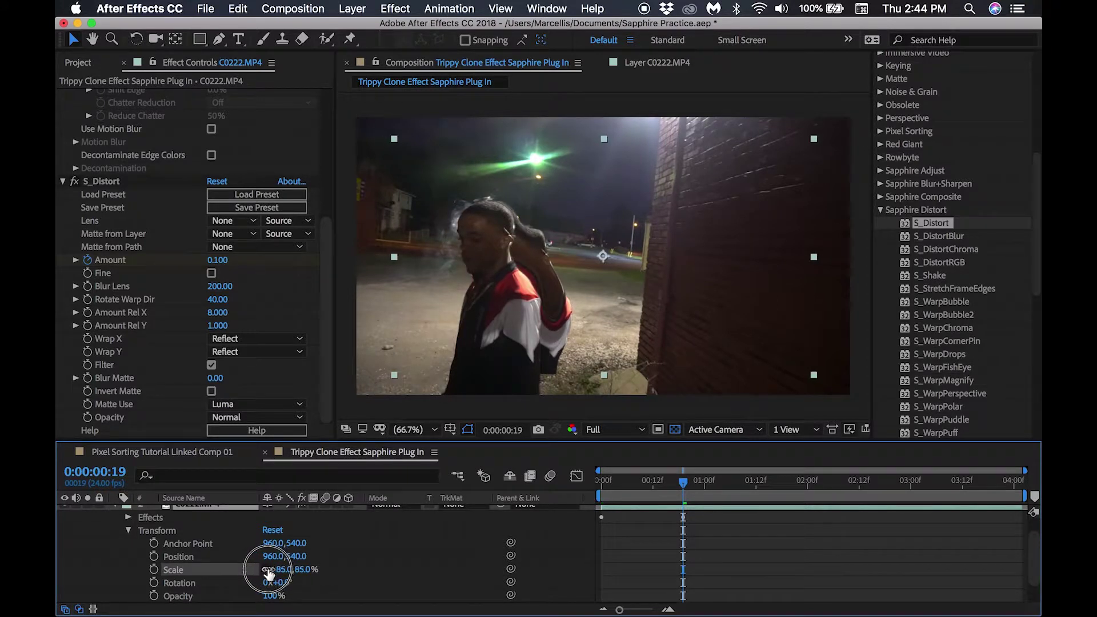
drag(264, 557, 192, 565)
drag(280, 587, 348, 562)
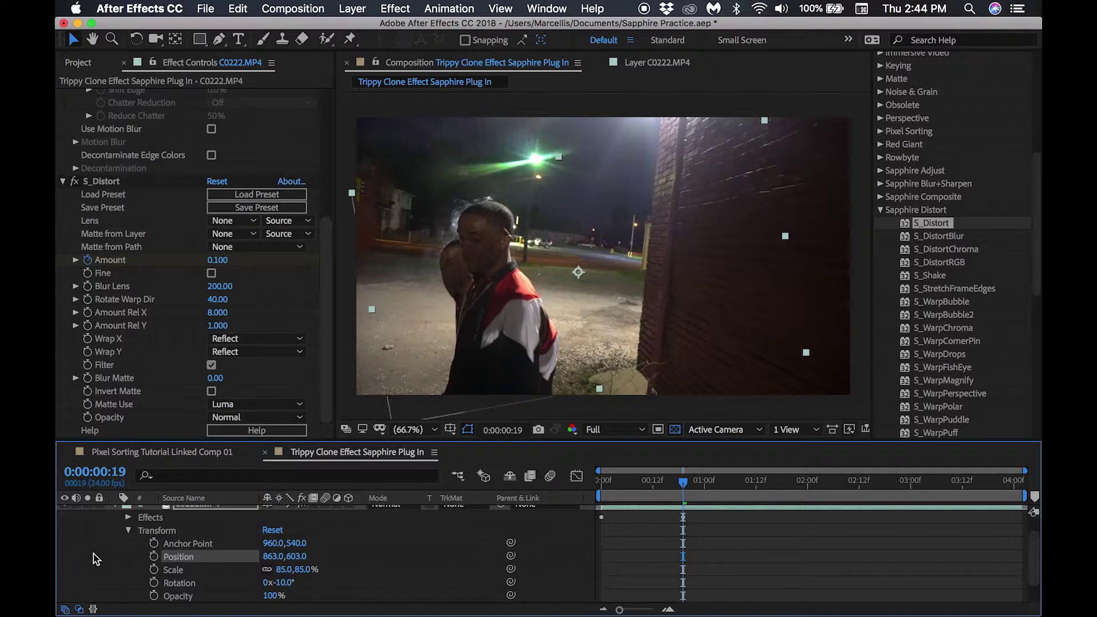
click(128, 530)
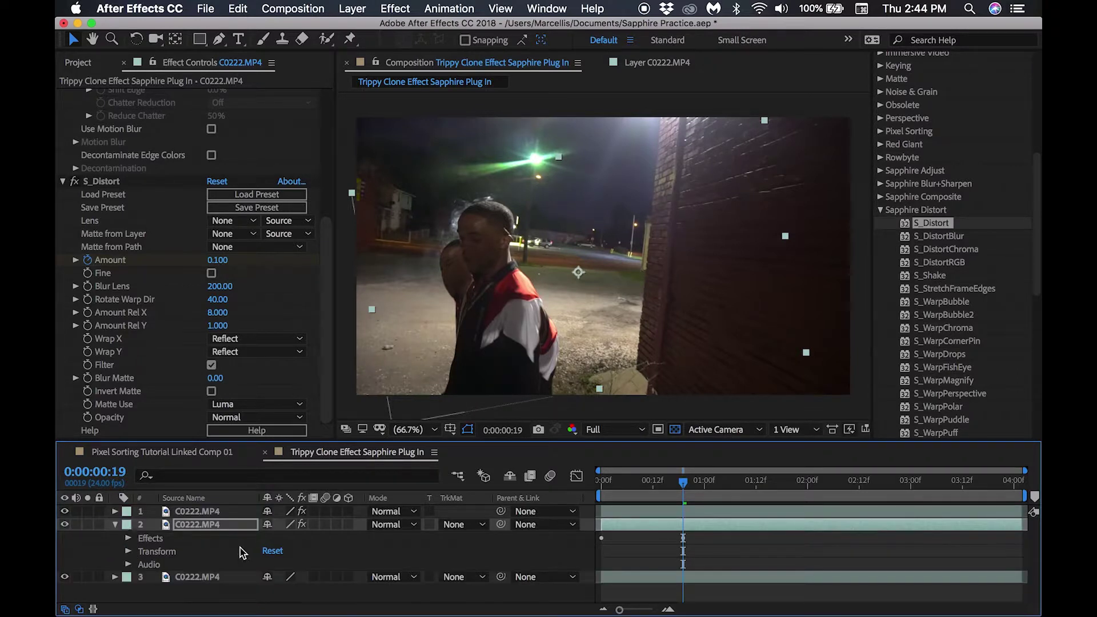
click(115, 524)
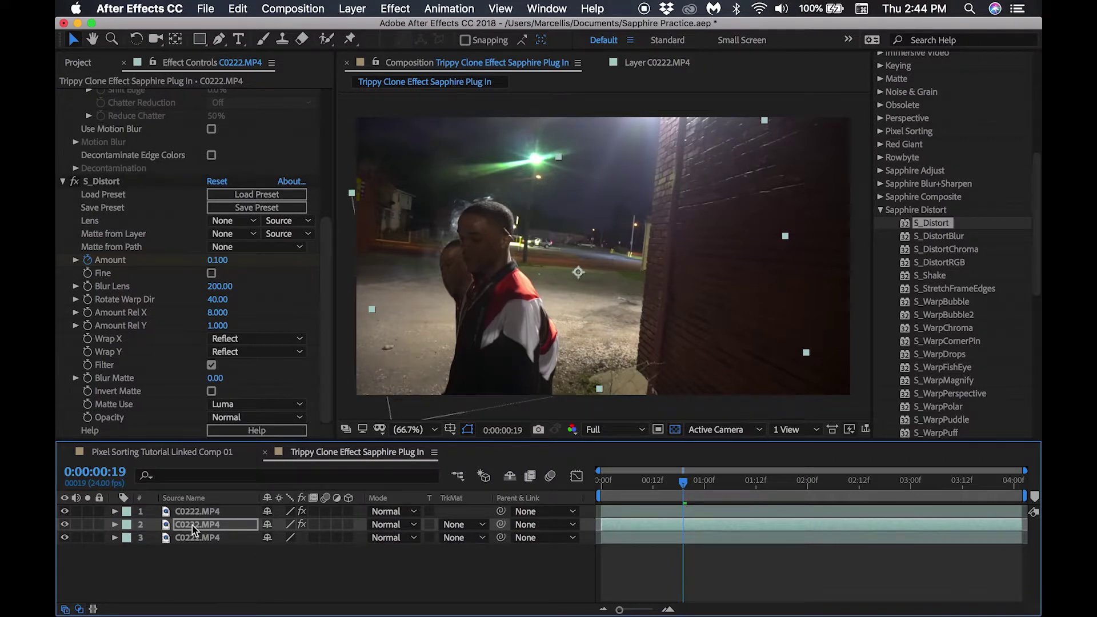
Duplicate the distorted clone layer and set the copy's position to 1058, 787 and its rotation to 13°.
key(super+d)
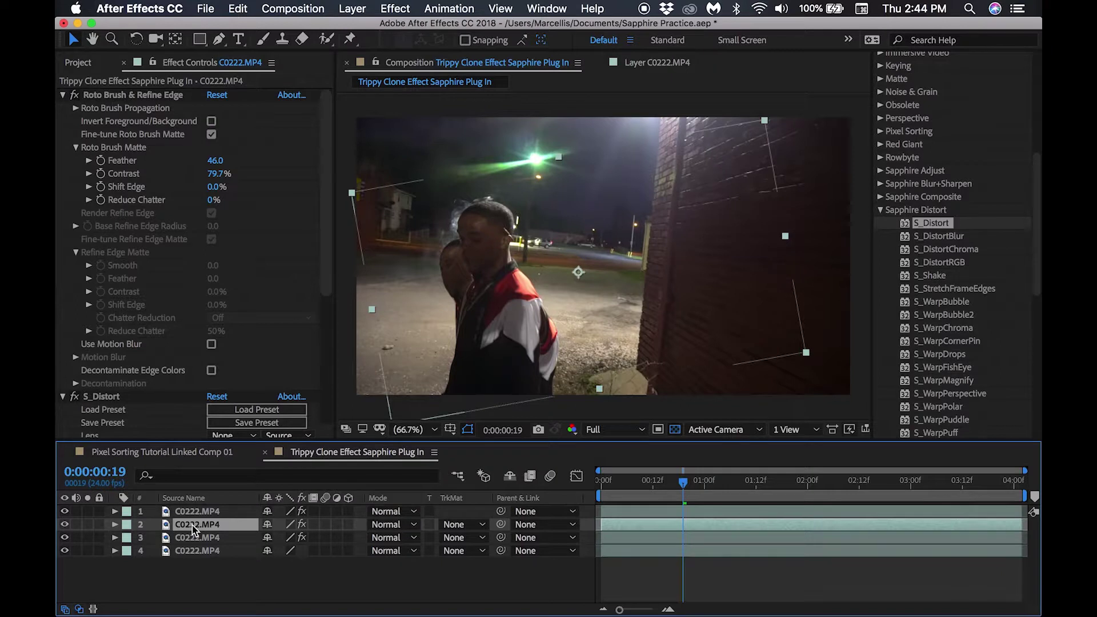
click(115, 524)
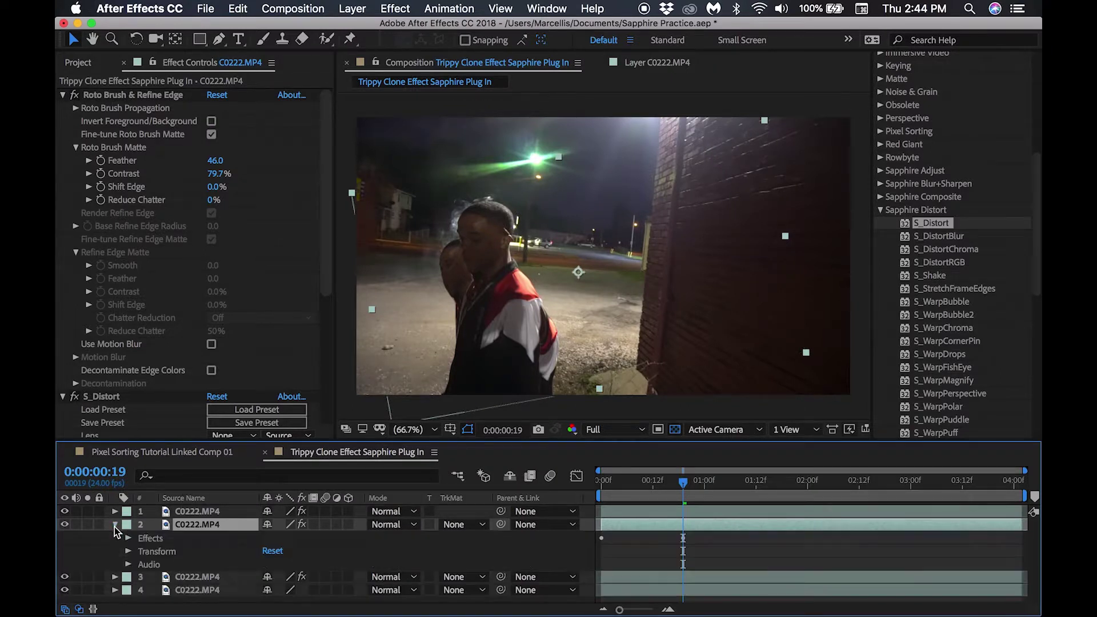
click(131, 552)
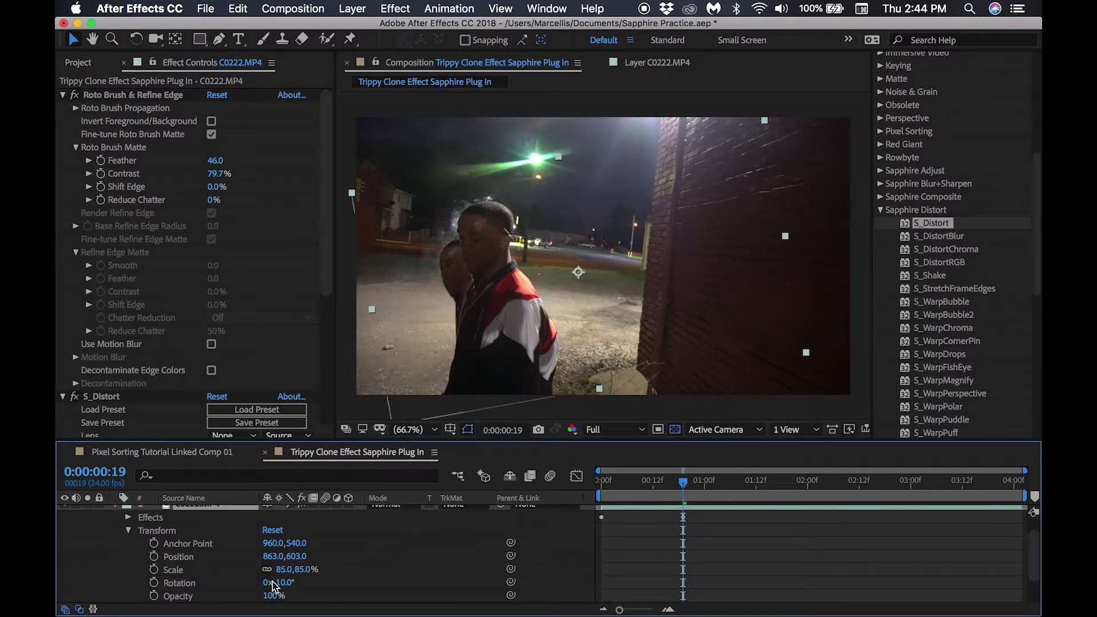
drag(285, 556, 431, 567)
drag(272, 557, 352, 554)
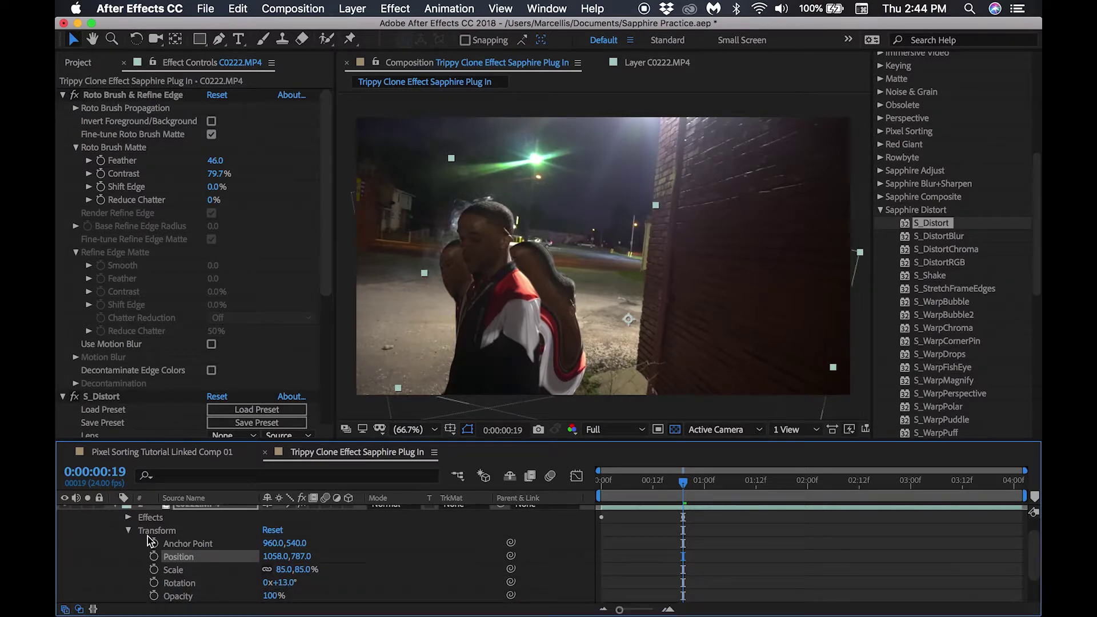
click(128, 532)
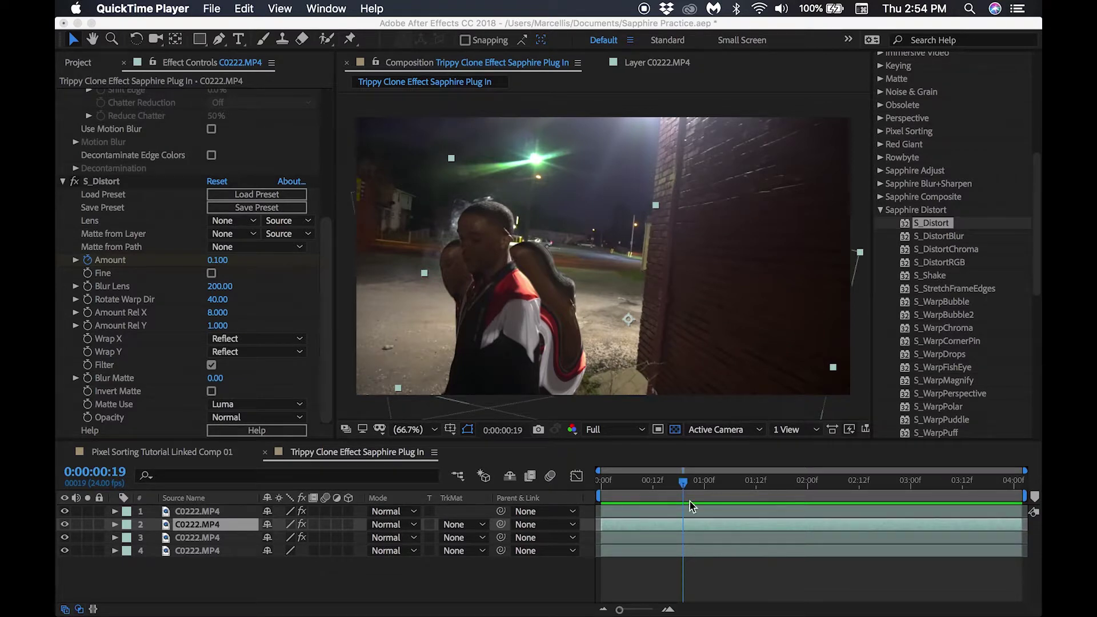
Keyframe the new clone layer's S_Distort Amount at 0.22 at 0:00:01:07.
click(684, 482)
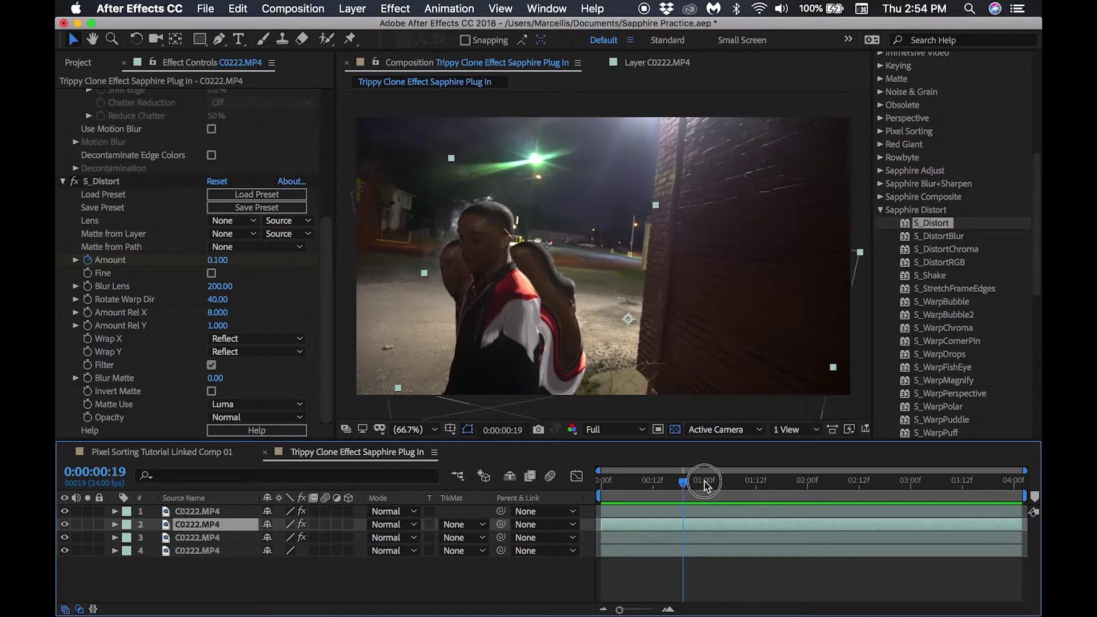
click(690, 483)
drag(690, 483, 735, 484)
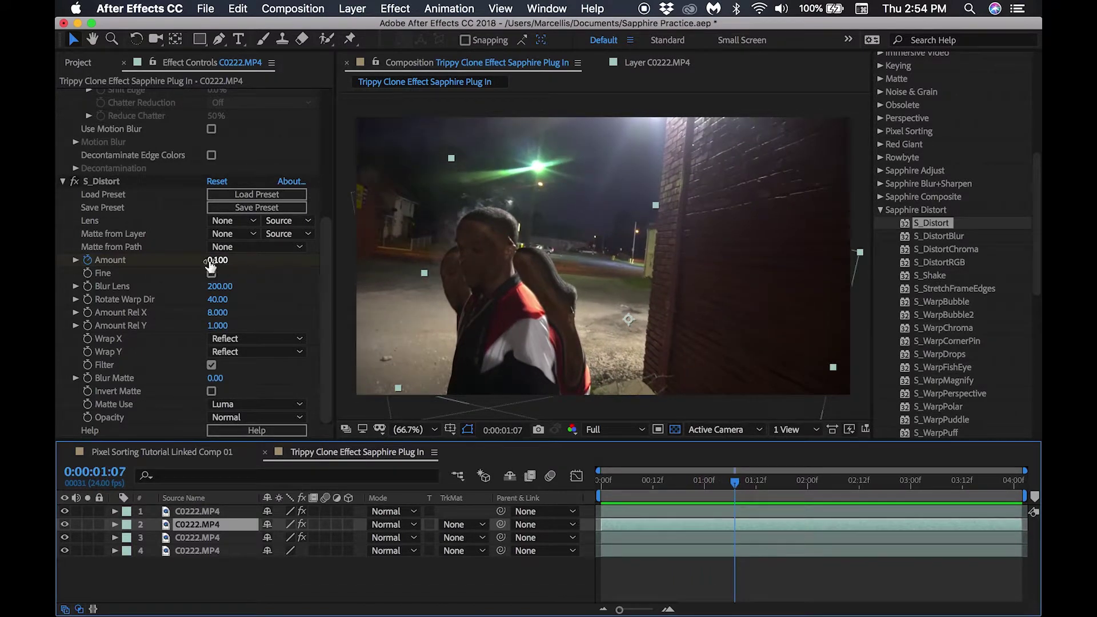
drag(226, 265, 234, 262)
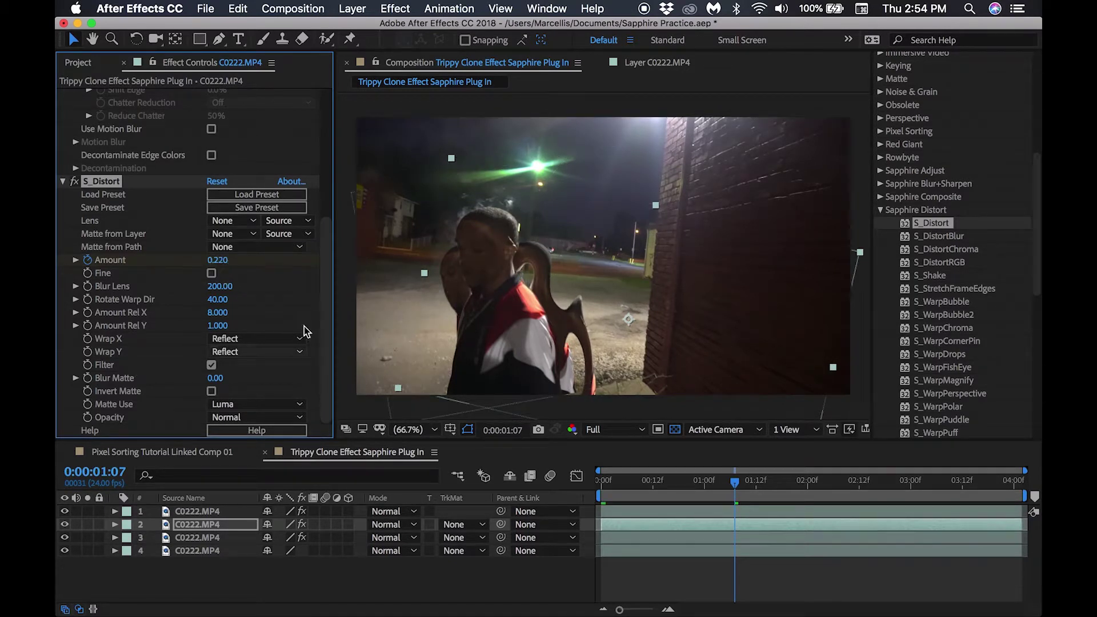
Keyframe the S_Distort Amount on layer 2 at 0.1 at 0:00:01:19 and at 0 at 0:00:02:07.
drag(736, 485, 787, 485)
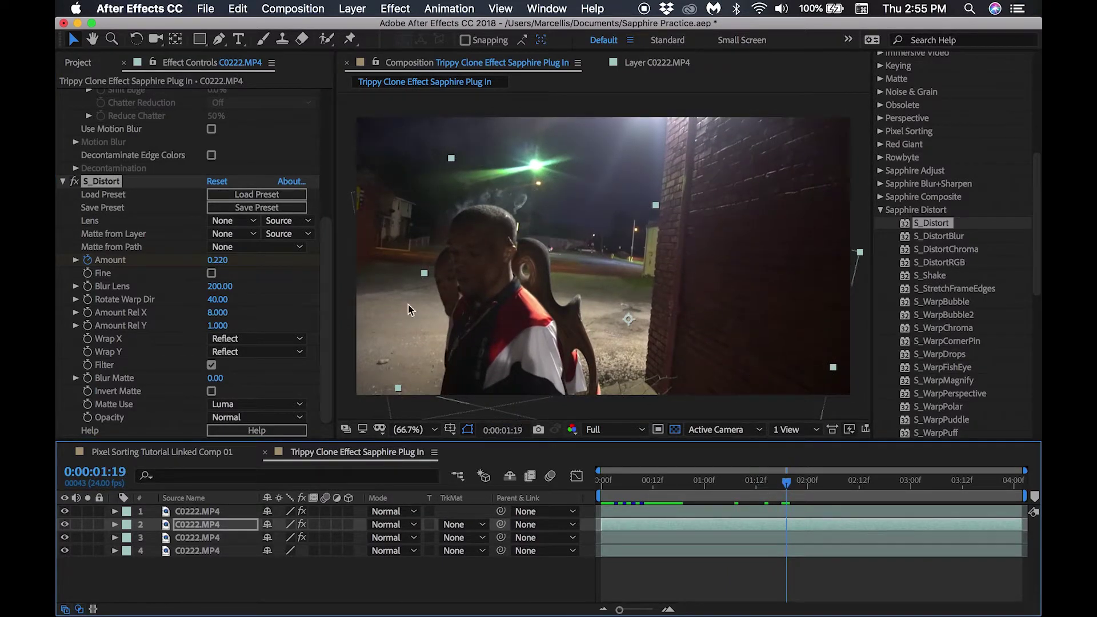
click(220, 261)
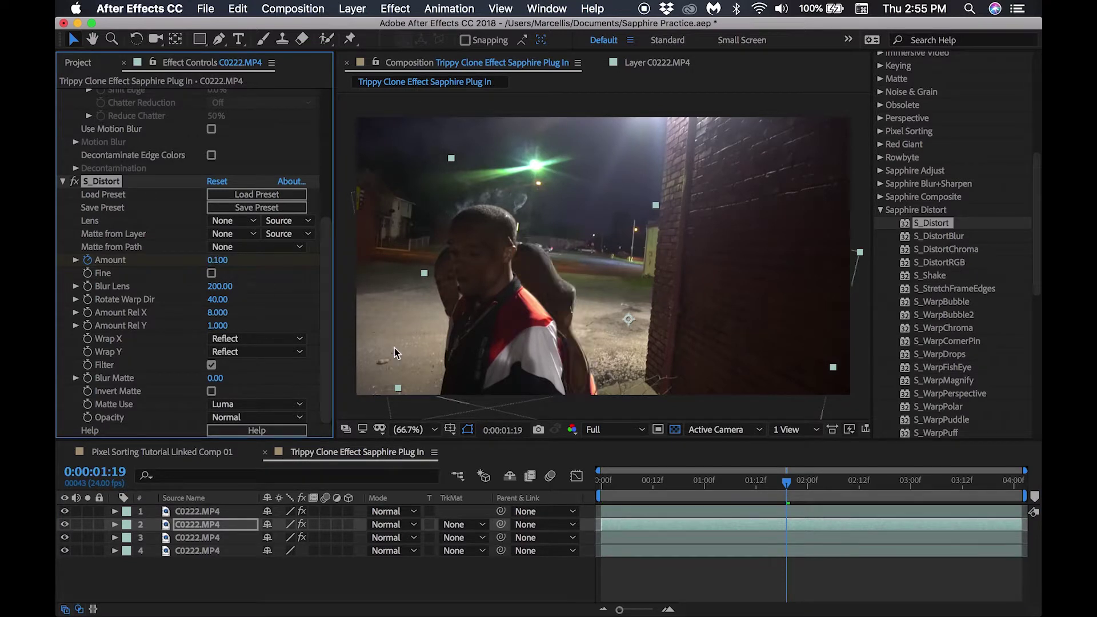
drag(789, 486, 840, 486)
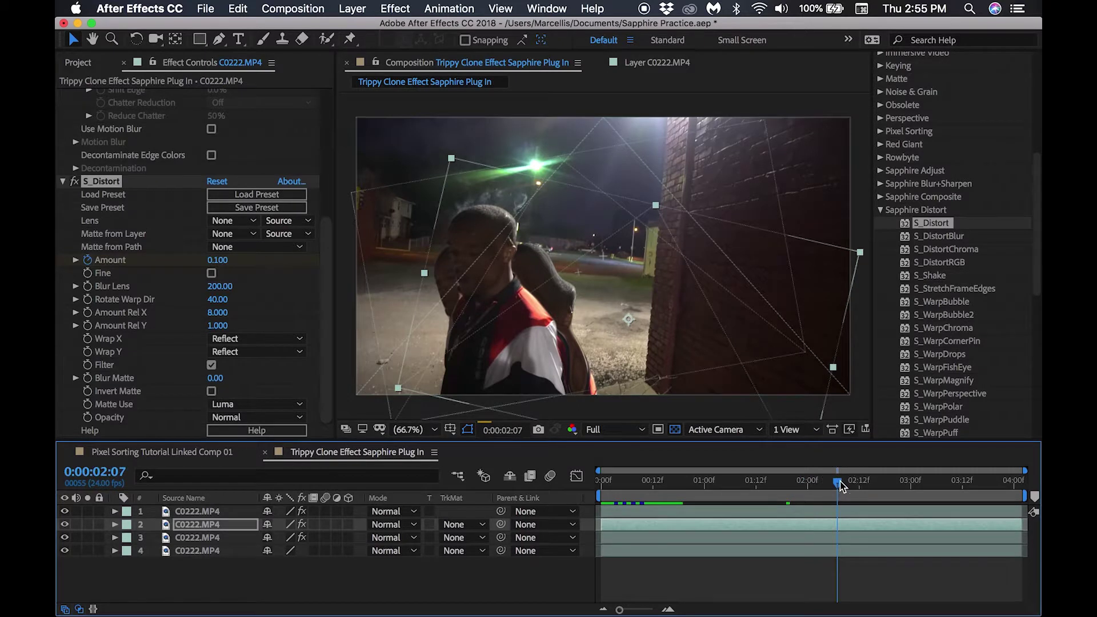
click(220, 263)
text(0)
key(Return)
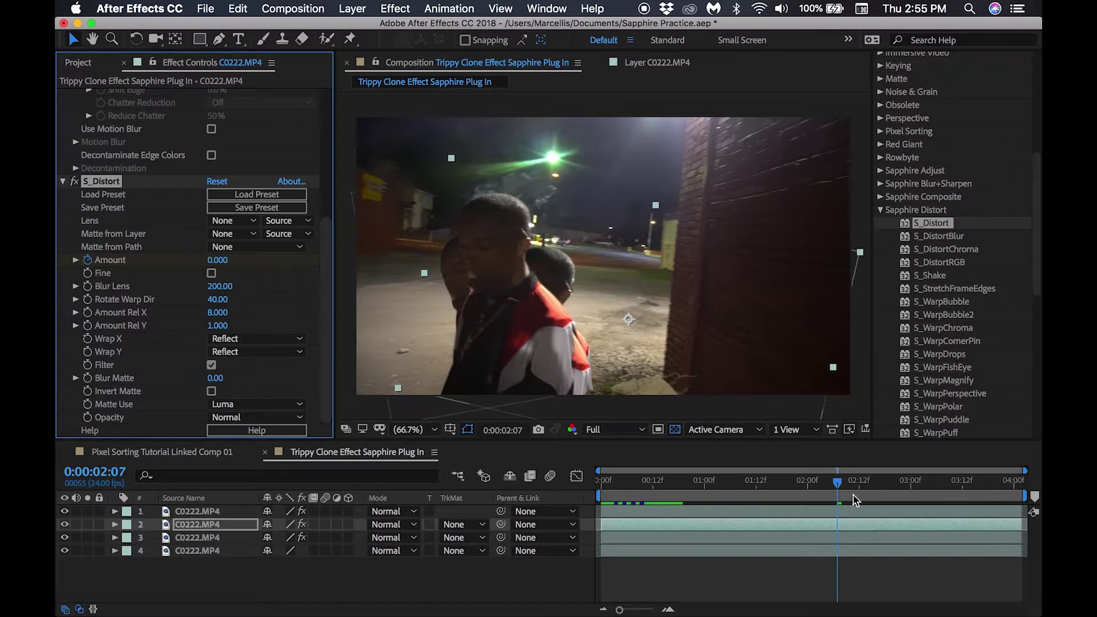
Keyframe the S_Distort Amount on layer 2 at 0.1 at 0:00:02:19 and at 0.39 at 0:00:03:06.
drag(839, 486, 893, 487)
click(227, 262)
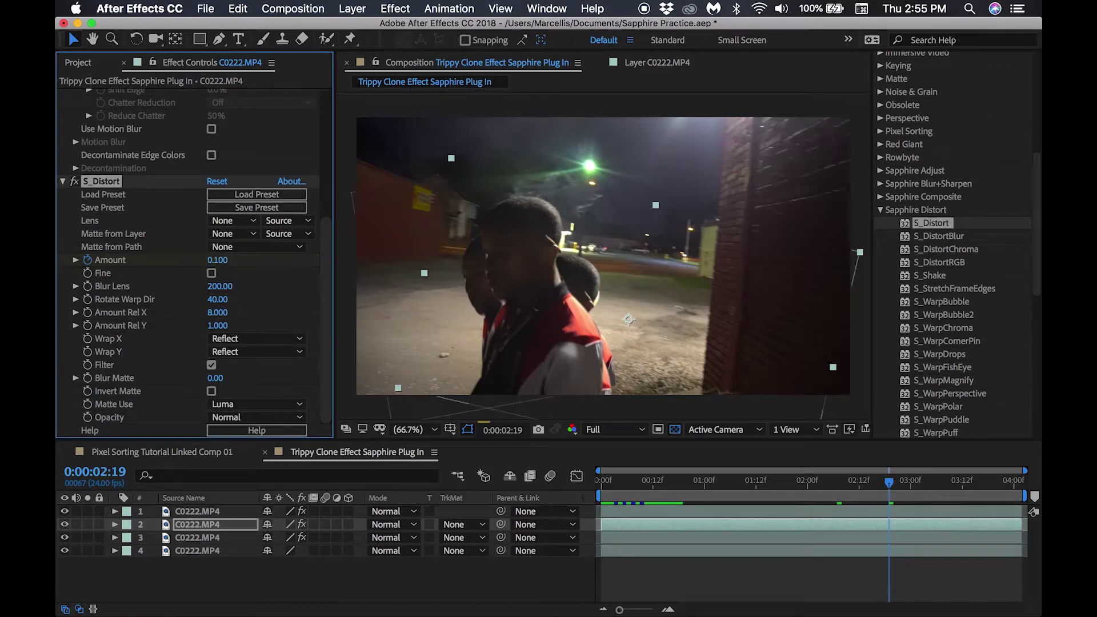
drag(890, 486, 938, 486)
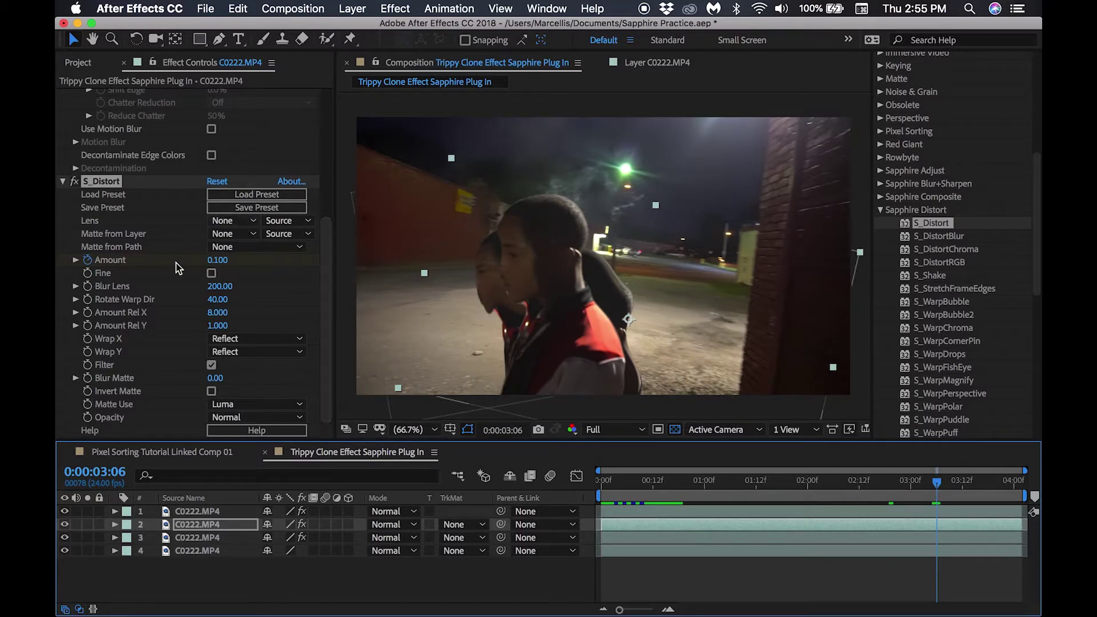
drag(222, 266, 247, 266)
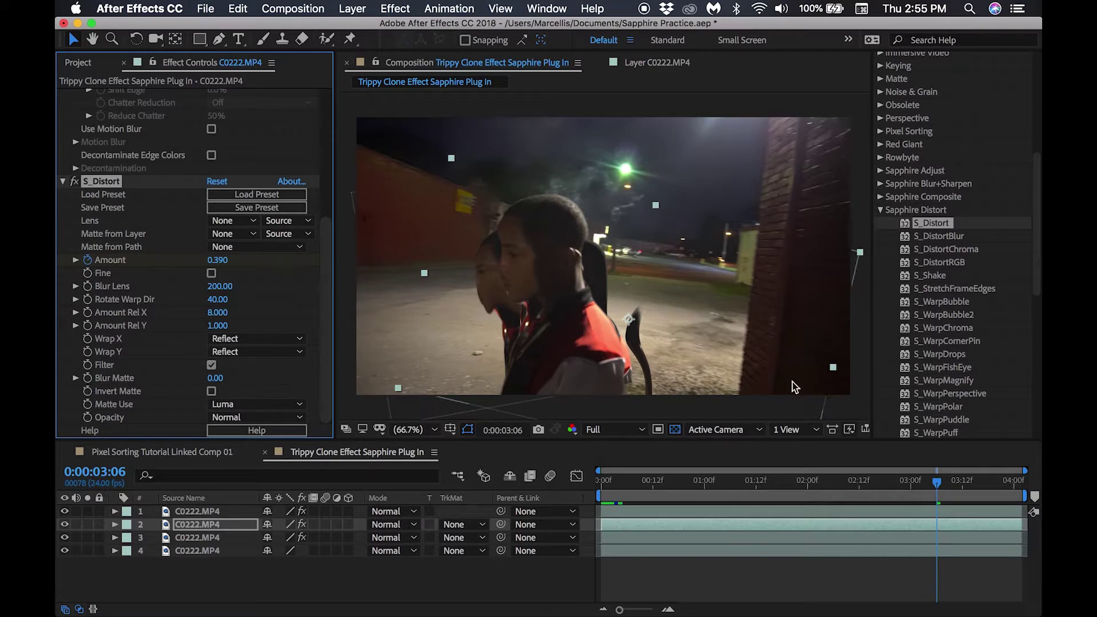
Keyframe the S_Distort Amount on layer 2 at 0.1 at 0:00:03:19 and at 0 at 0:00:04:01.
drag(939, 484, 995, 485)
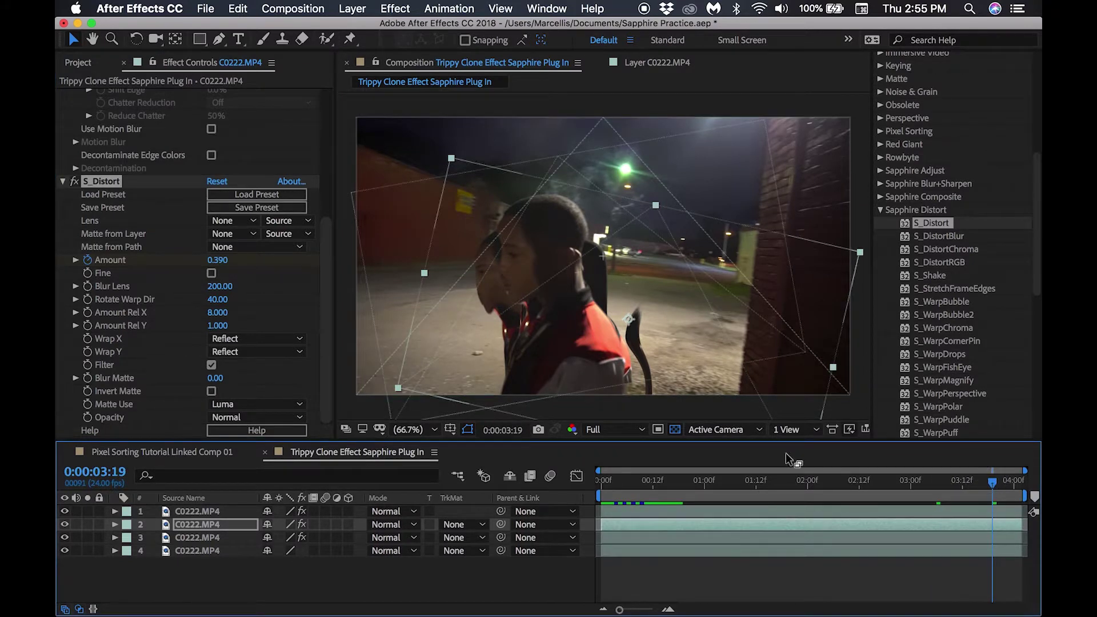
click(218, 262)
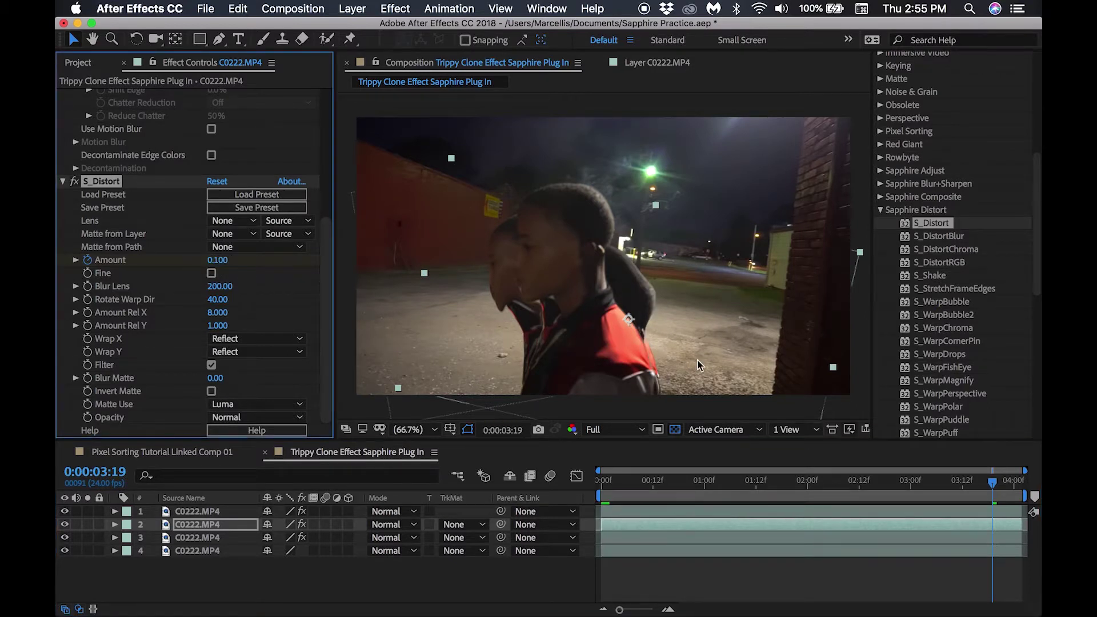
drag(994, 489, 1021, 488)
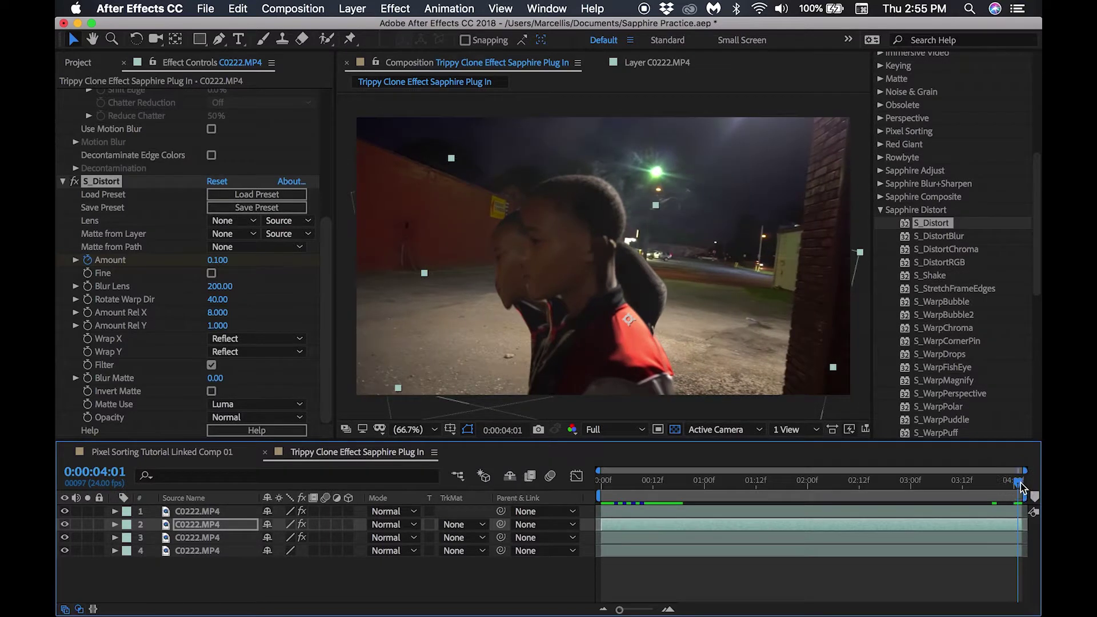
click(218, 260)
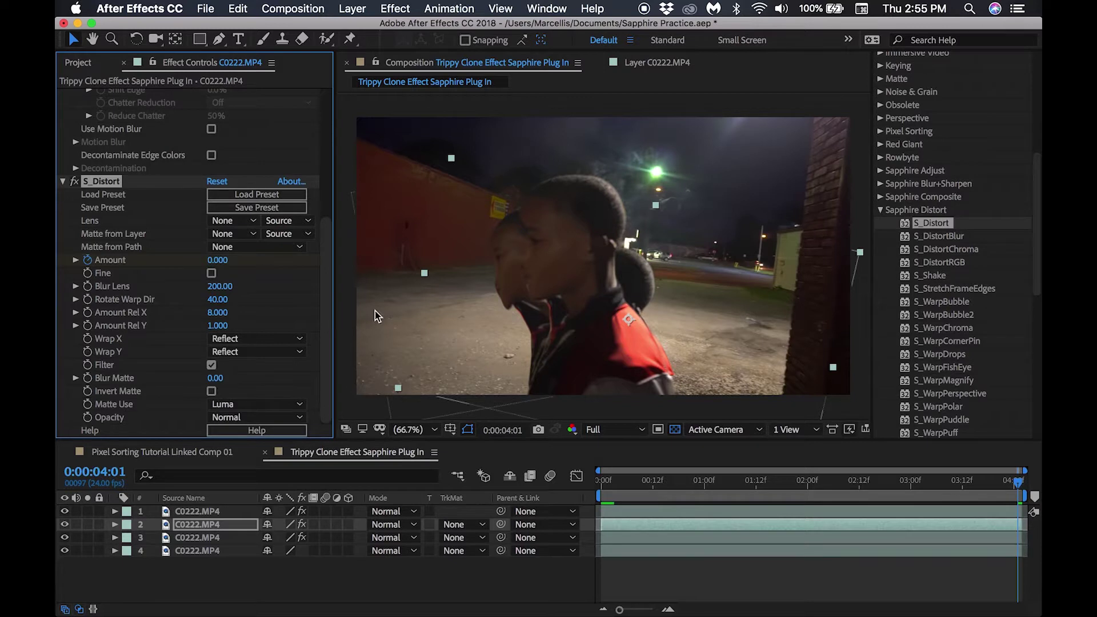
Preview the composition from its first frame to check the distortion animation on both clones.
click(931, 483)
key(Home)
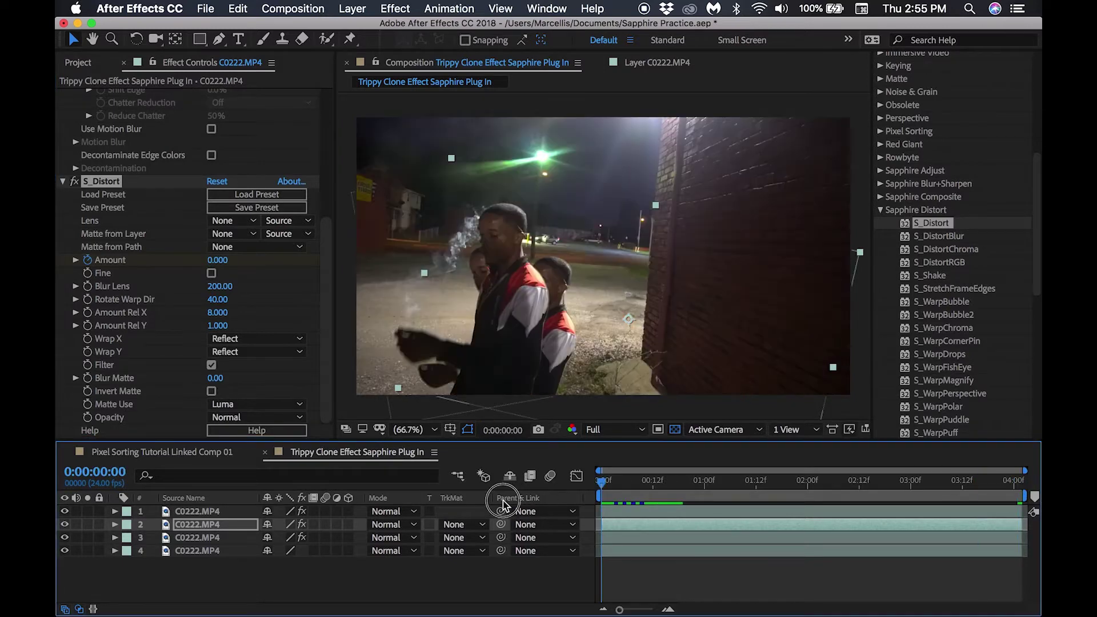
key(space)
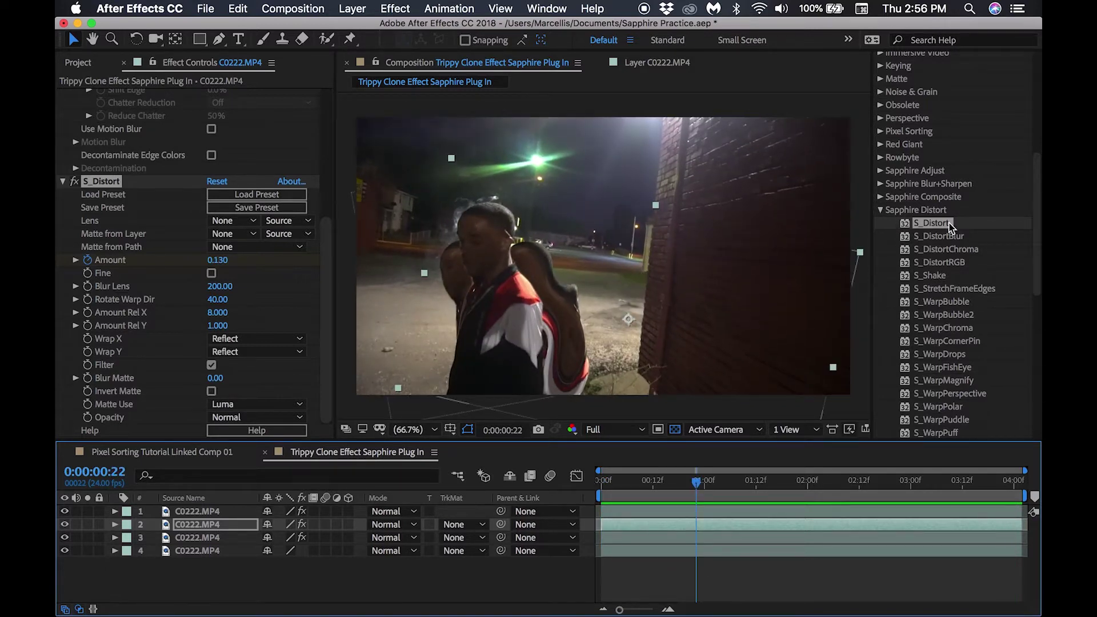
Search the effects for "flicker" and apply Sapphire S_Flicker to clone layers 2 and 3.
scroll(918, 326, down, 5)
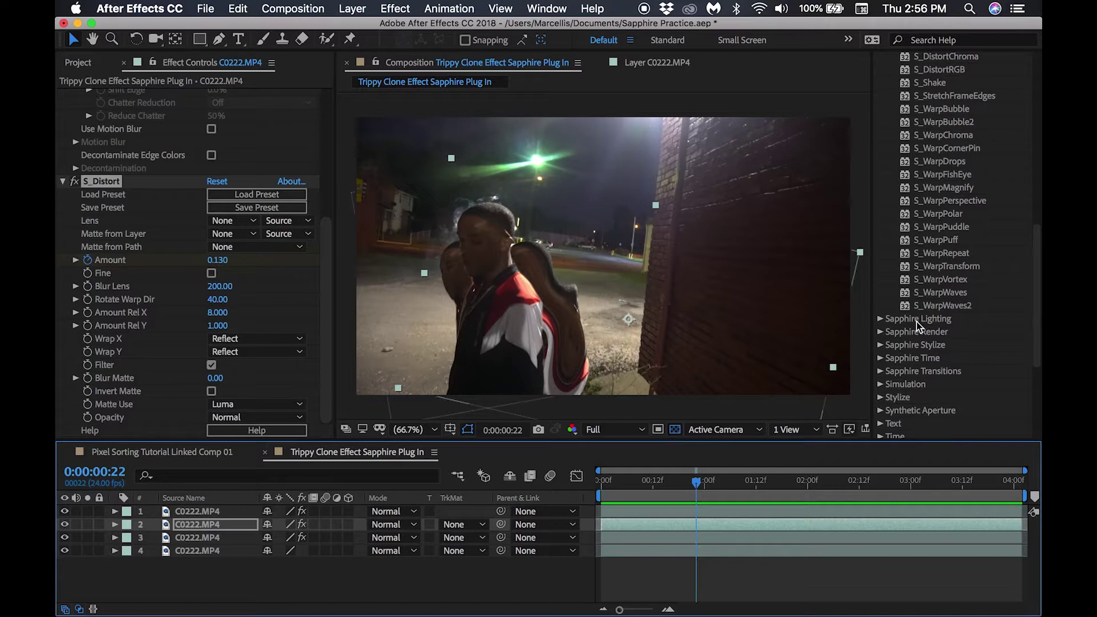
scroll(920, 309, up, 15)
click(927, 174)
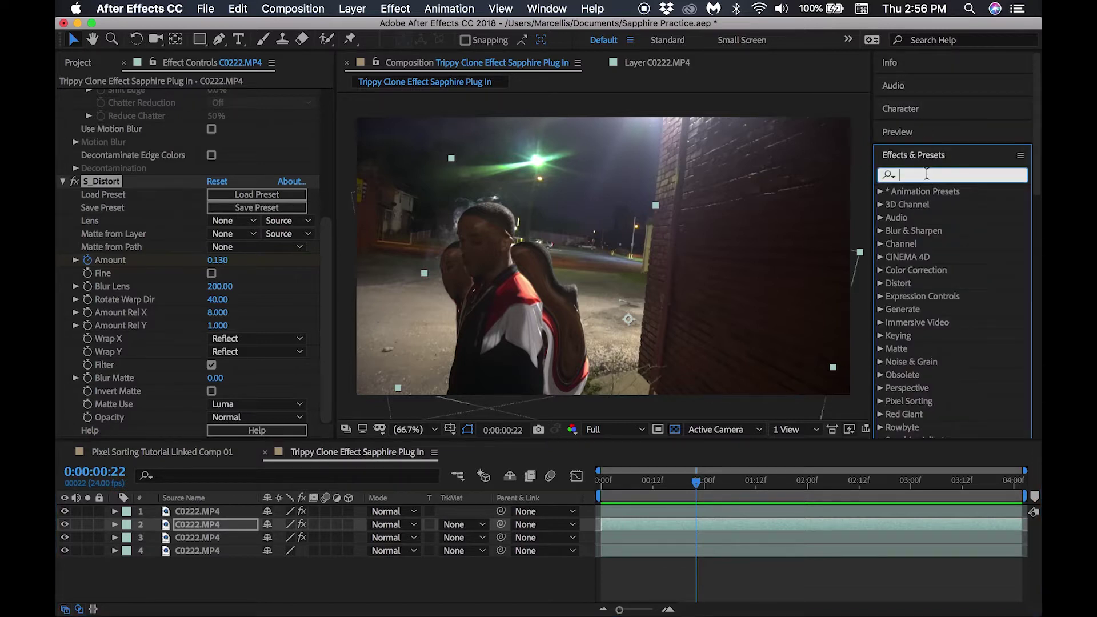
text(flicker)
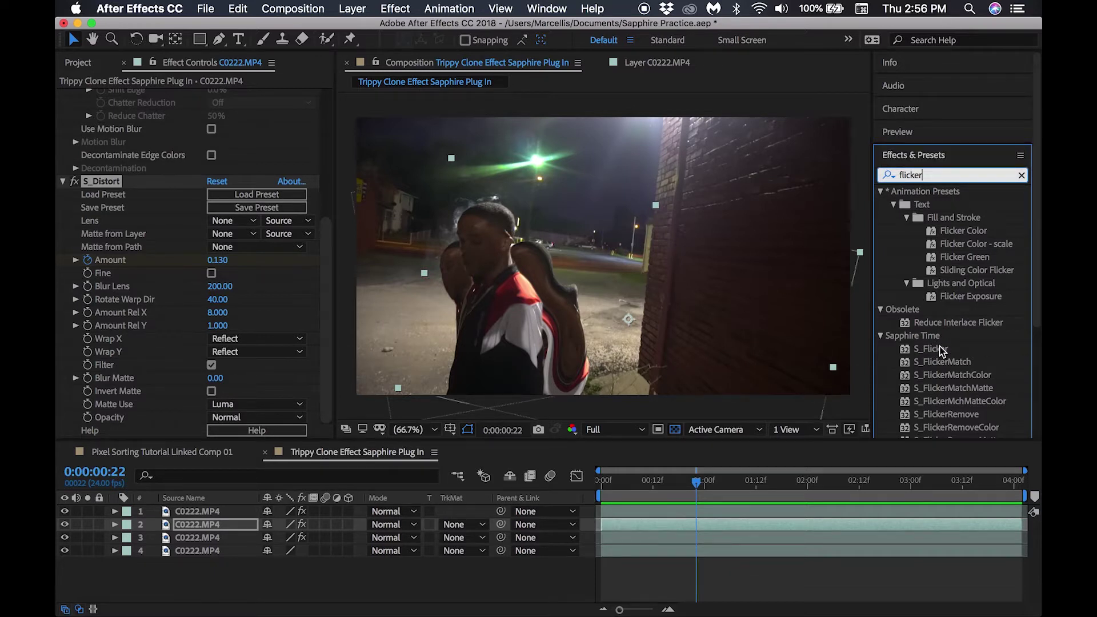
drag(941, 349, 661, 525)
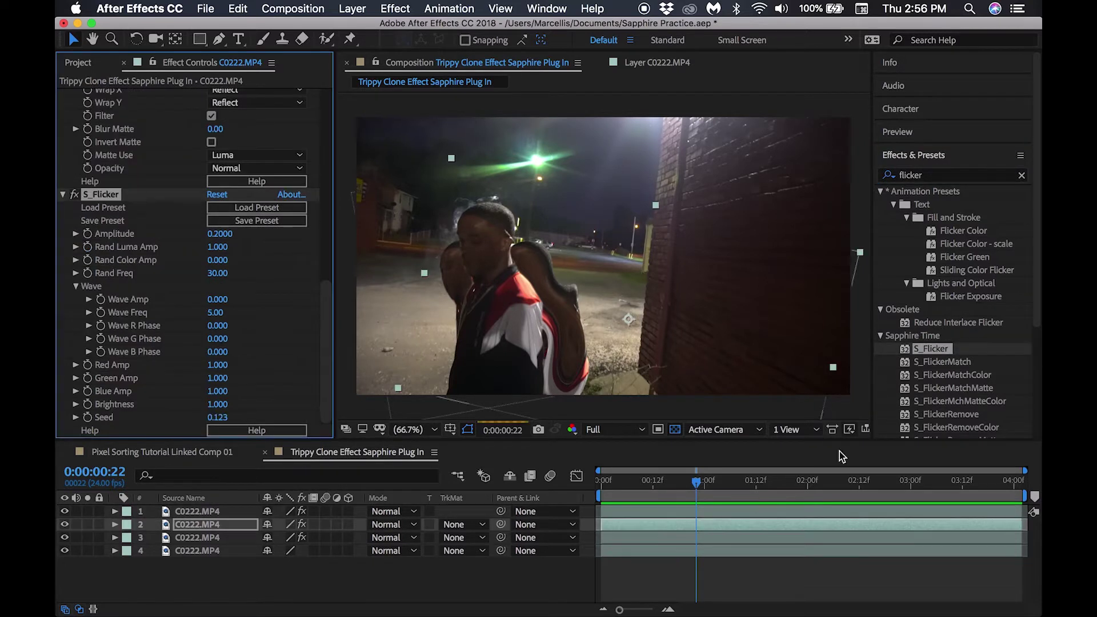
drag(737, 432, 713, 541)
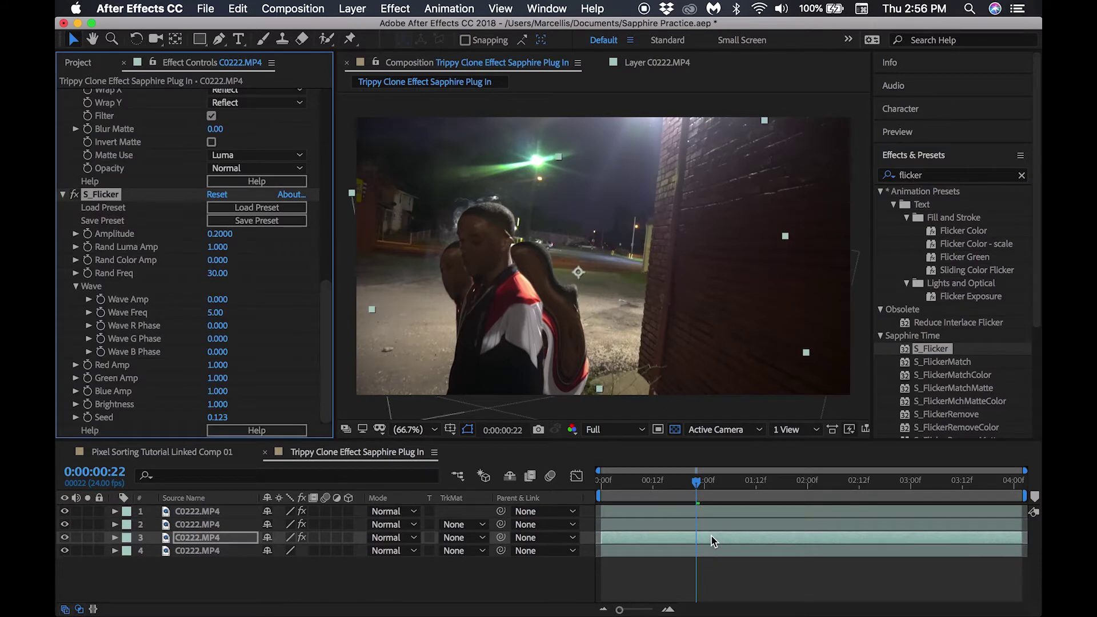
Play the composition from 0:00:00:00 to review the clones with the flicker effect.
drag(683, 492, 611, 494)
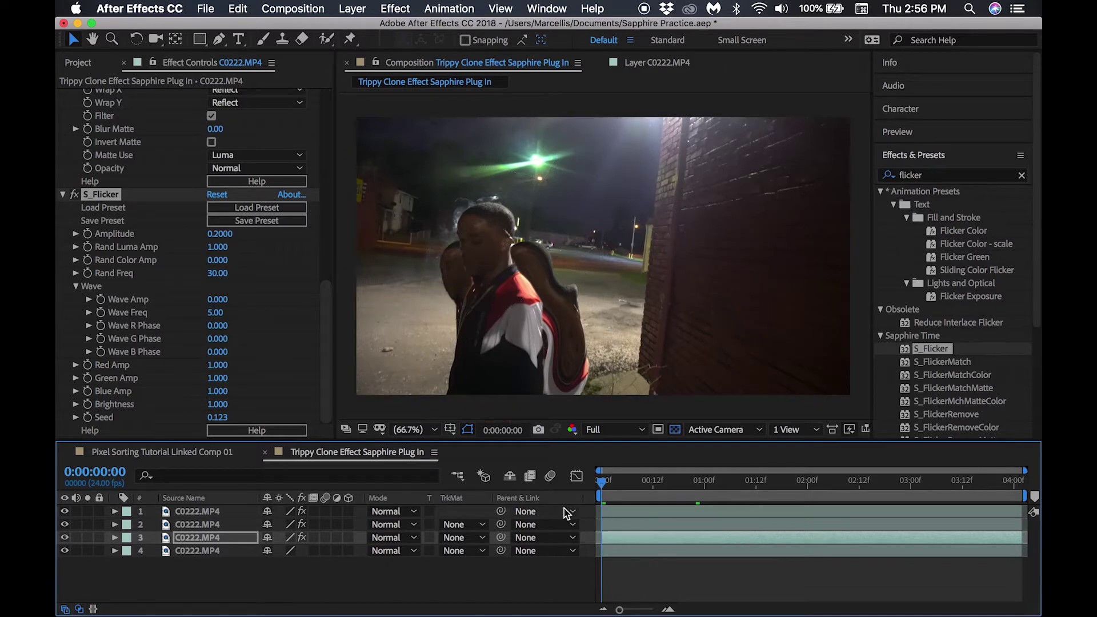
key(space)
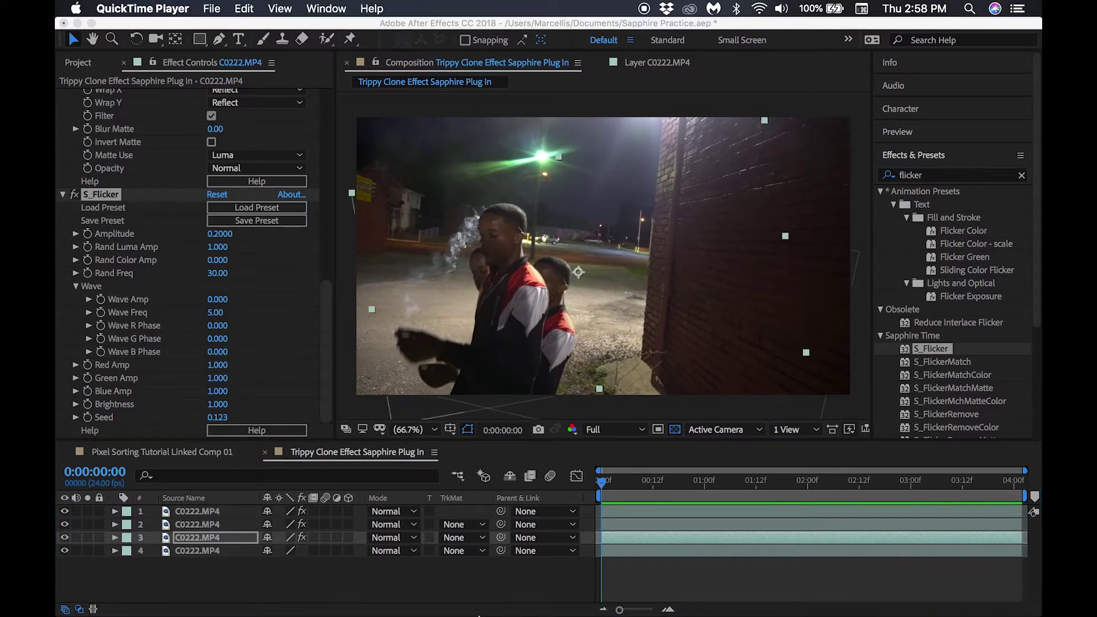
click(502, 590)
key(space)
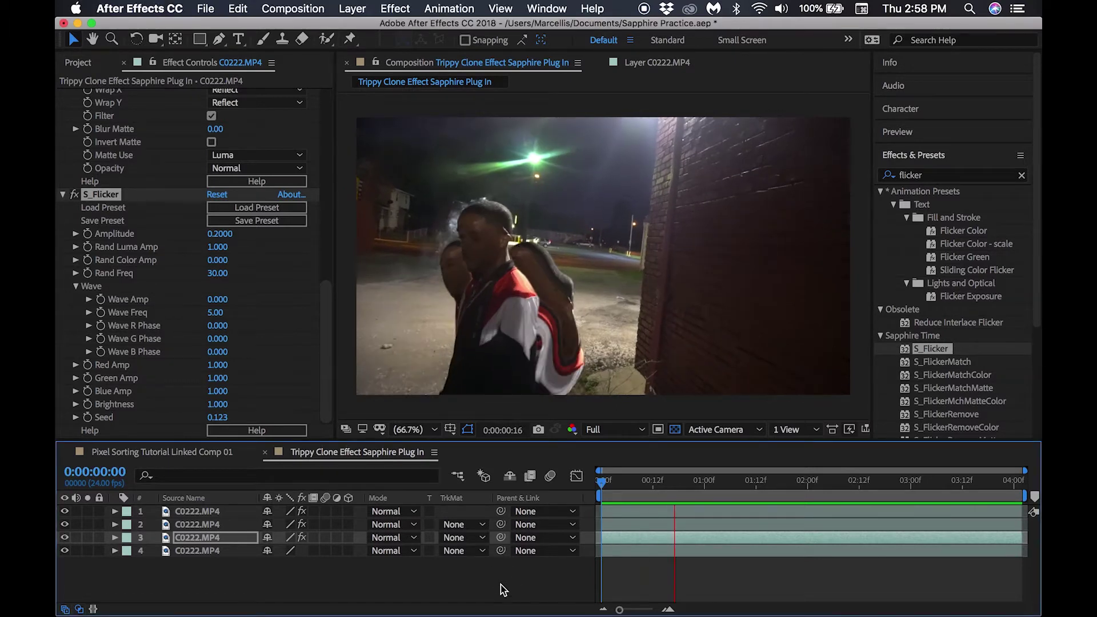